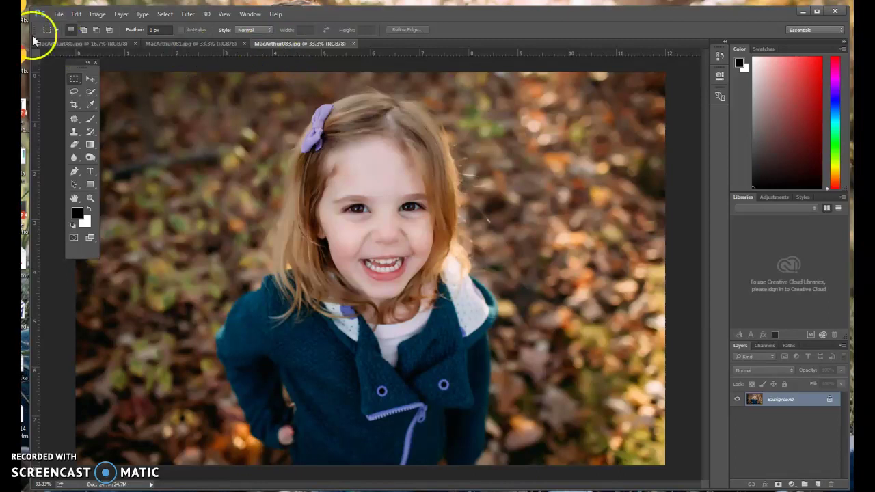
{"action": "left_click", "coordinate": [69, 42]}
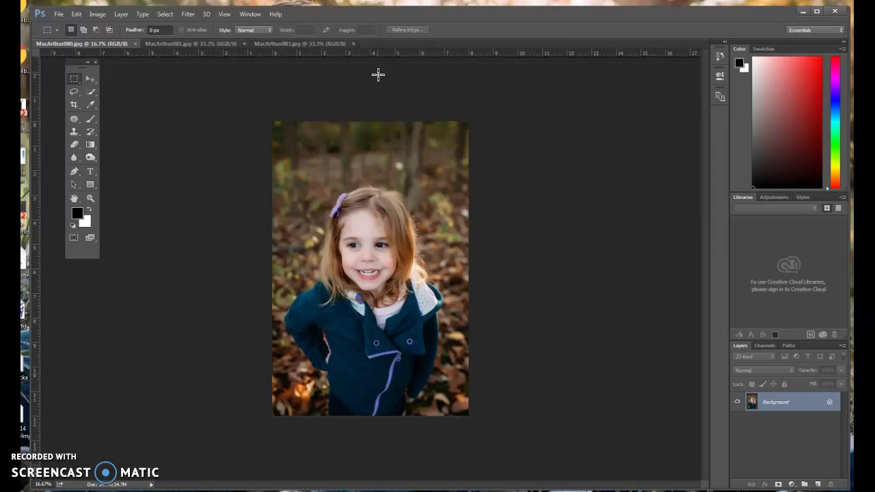
{"action": "left_click", "coordinate": [62, 14]}
{"action": "left_click", "coordinate": [61, 33]}
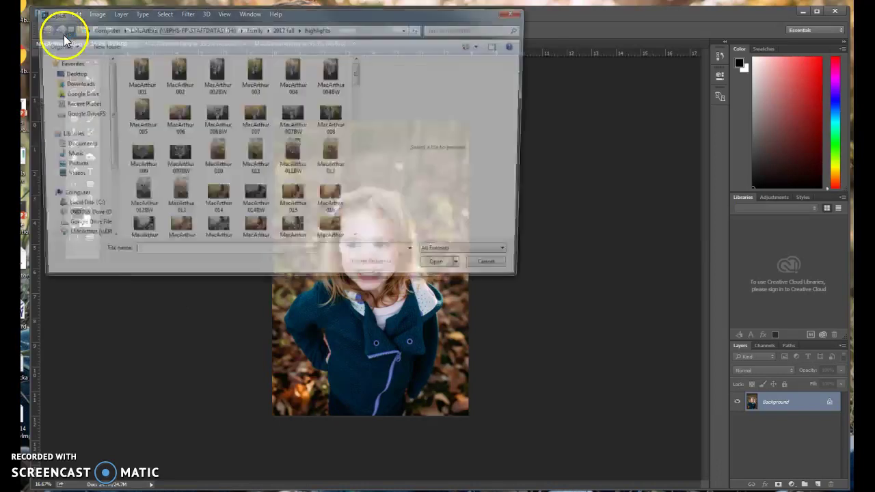
{"action": "left_click", "coordinate": [519, 10]}
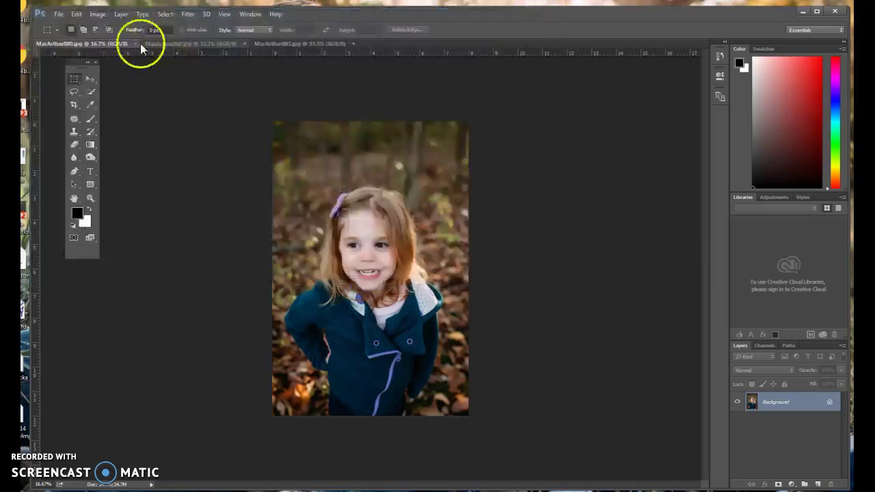
Create a new document 17 inches wide and 11 inches high at 300 pixels/inch, in CMYK Color with a white background.
{"action": "left_click", "coordinate": [59, 13]}
{"action": "left_click", "coordinate": [76, 23]}
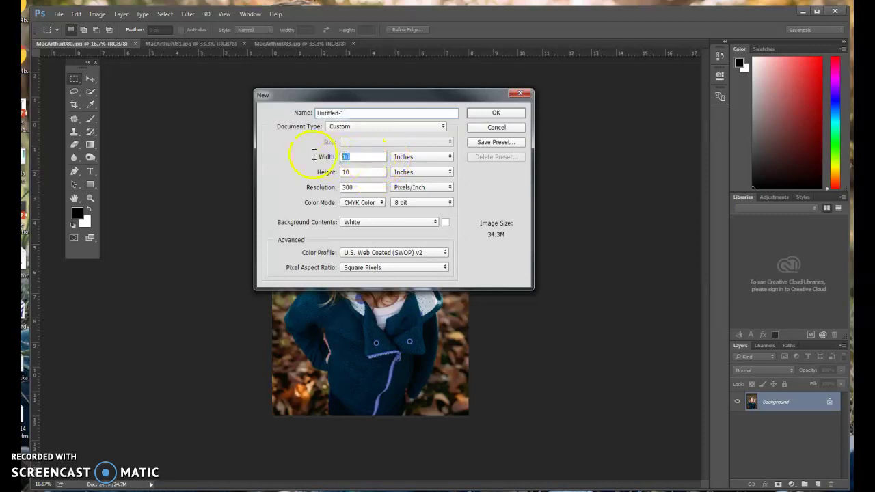
{"action": "left_click", "coordinate": [383, 162]}
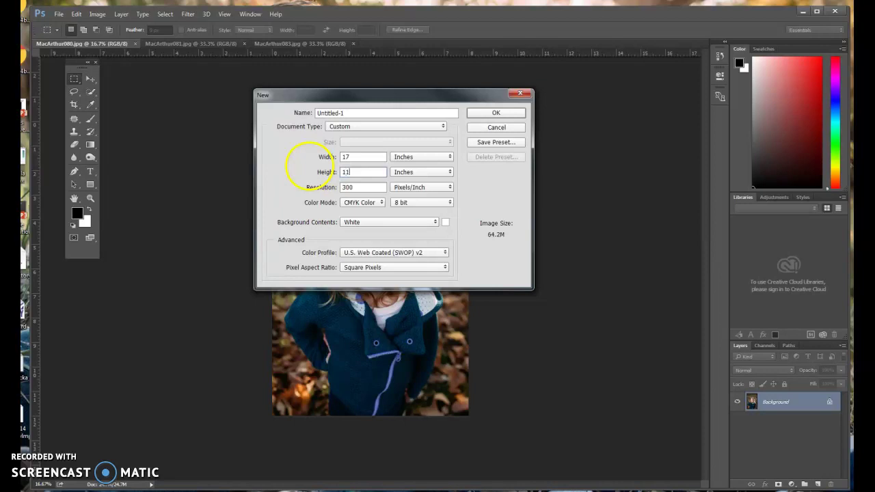
{"action": "left_click", "coordinate": [486, 114]}
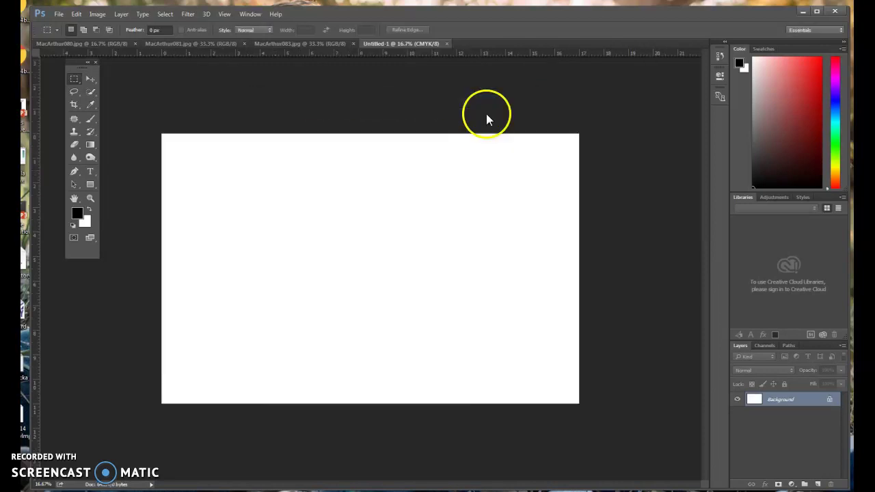
{"action": "left_click", "coordinate": [304, 44]}
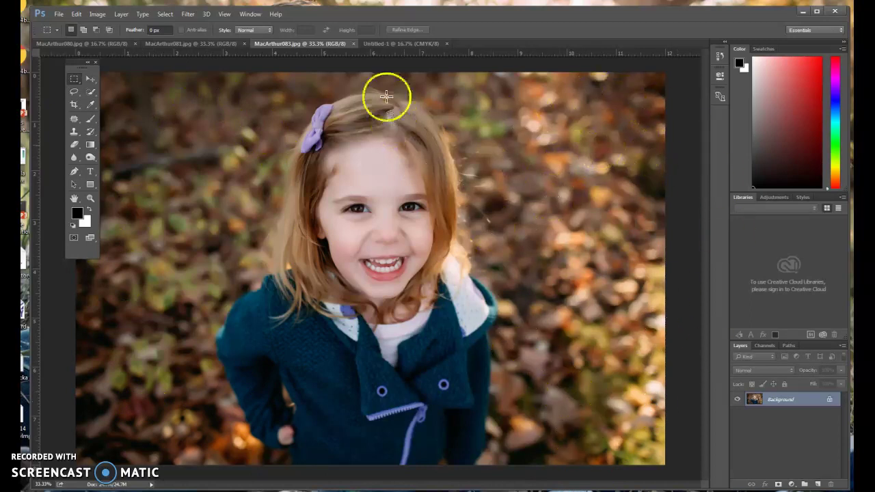
{"action": "left_click", "coordinate": [385, 43]}
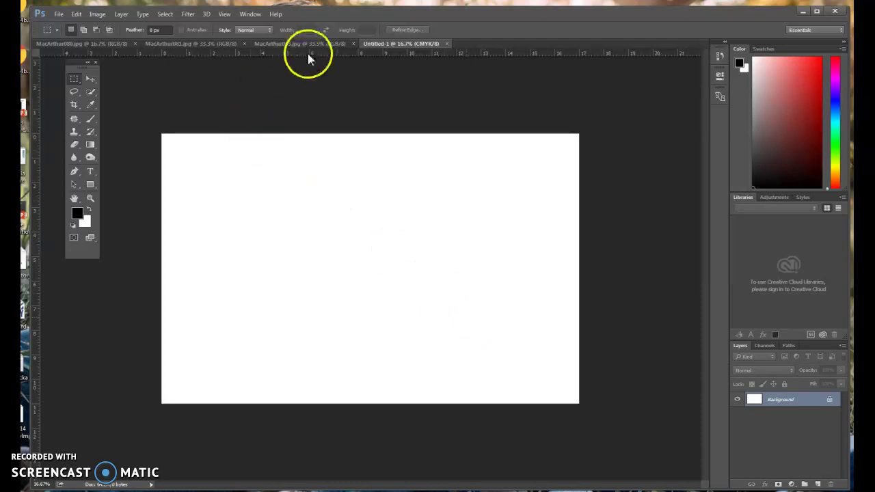
In the vertical portrait photo numbered 080, set the Quick Selection tool's brush size to 100 px.
{"action": "left_click", "coordinate": [91, 44]}
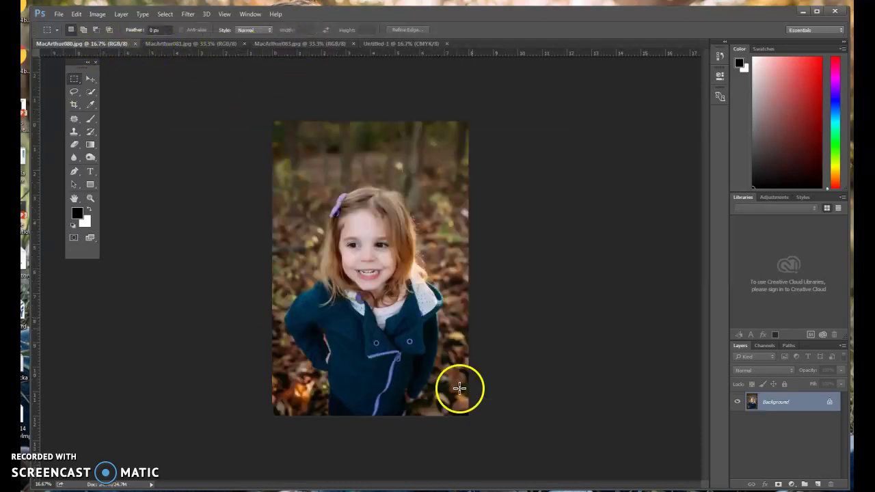
{"action": "key", "text": "ctrl+plus"}
{"action": "key", "text": "ctrl+plus"}
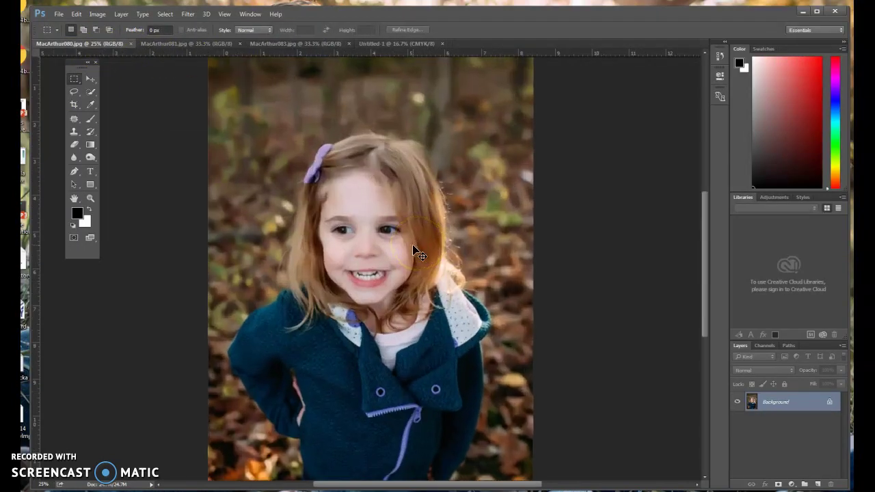
{"action": "scroll", "coordinate": [413, 245], "scroll_direction": "down", "scroll_amount": 3}
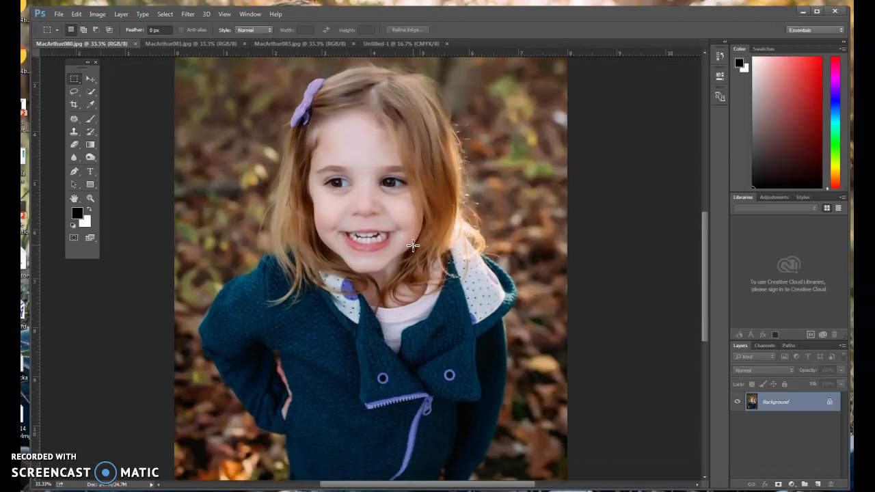
{"action": "key", "text": "ctrl+minus"}
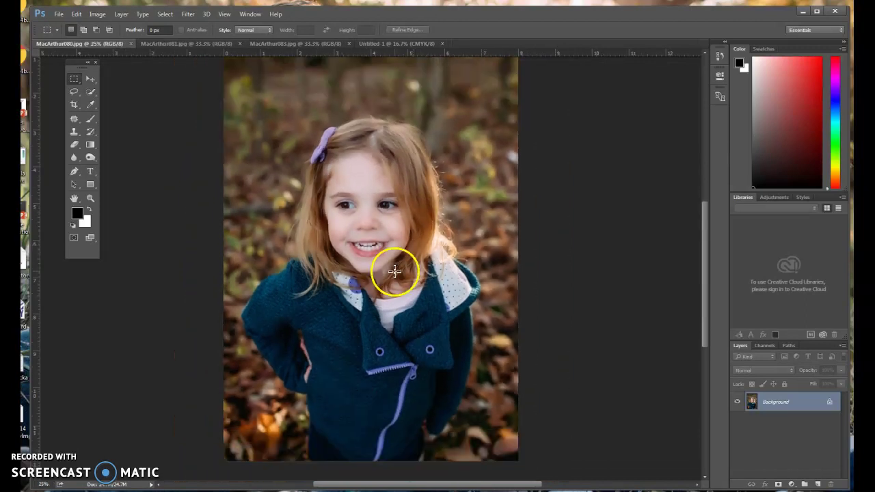
{"action": "left_click", "coordinate": [89, 97]}
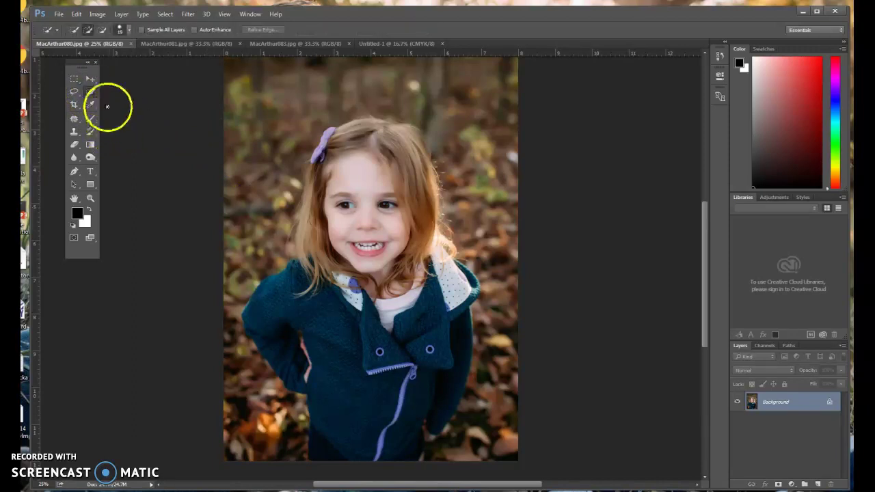
{"action": "left_click", "coordinate": [128, 30]}
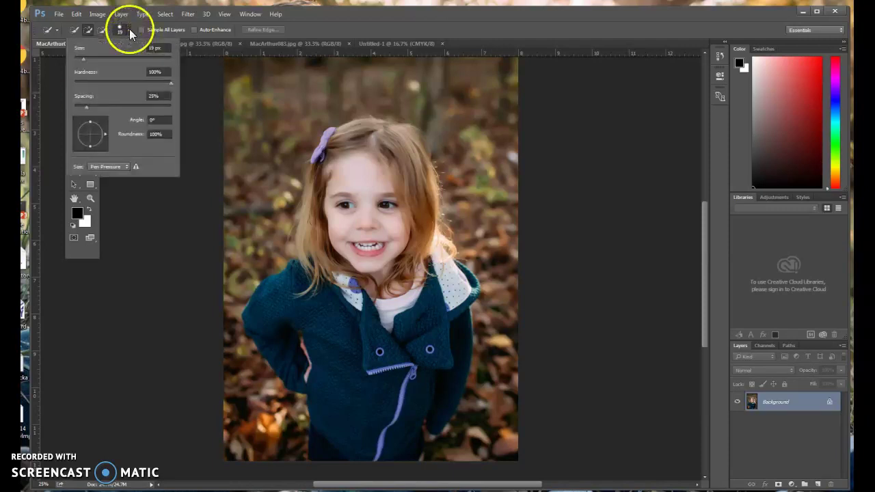
{"action": "left_click_drag", "start_coordinate": [102, 58], "coordinate": [123, 60]}
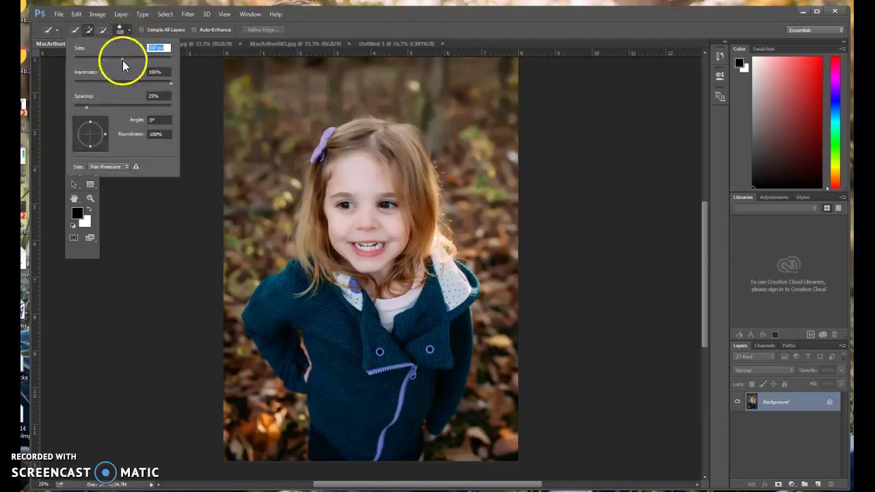
Quick-select the whole girl, including hair and coat, and subtract the leafy background beside the right-hand edge of her coat.
{"action": "left_click", "coordinate": [318, 455]}
{"action": "mouse_move", "coordinate": [315, 454]}
{"action": "left_mouse_down"}
{"action": "mouse_move", "coordinate": [312, 390]}
{"action": "mouse_move", "coordinate": [267, 331]}
{"action": "mouse_move", "coordinate": [312, 256]}
{"action": "mouse_move", "coordinate": [302, 247]}
{"action": "mouse_move", "coordinate": [324, 151]}
{"action": "mouse_move", "coordinate": [333, 137]}
{"action": "mouse_move", "coordinate": [373, 127]}
{"action": "mouse_move", "coordinate": [401, 132]}
{"action": "mouse_move", "coordinate": [419, 155]}
{"action": "mouse_move", "coordinate": [464, 312]}
{"action": "mouse_move", "coordinate": [470, 287]}
{"action": "mouse_move", "coordinate": [453, 267]}
{"action": "mouse_move", "coordinate": [476, 290]}
{"action": "mouse_move", "coordinate": [447, 397]}
{"action": "mouse_move", "coordinate": [408, 436]}
{"action": "mouse_move", "coordinate": [420, 447]}
{"action": "left_mouse_up"}
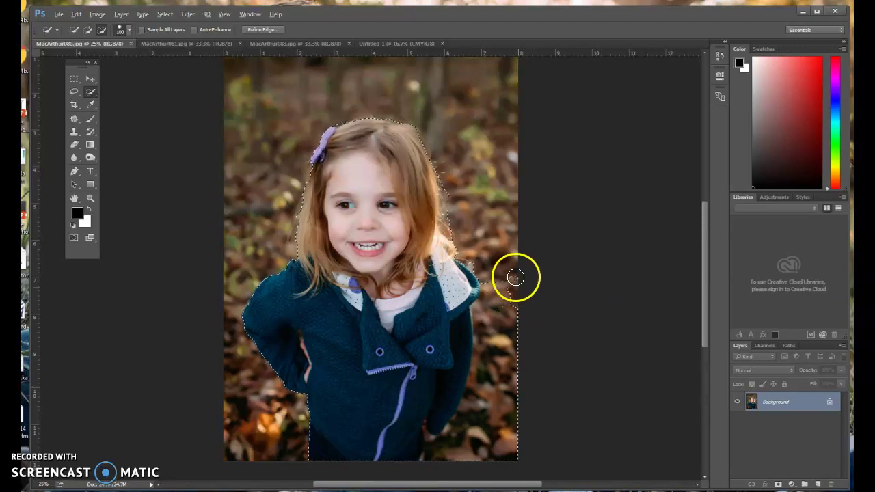
{"action": "left_click_drag", "start_coordinate": [491, 340], "coordinate": [453, 448]}
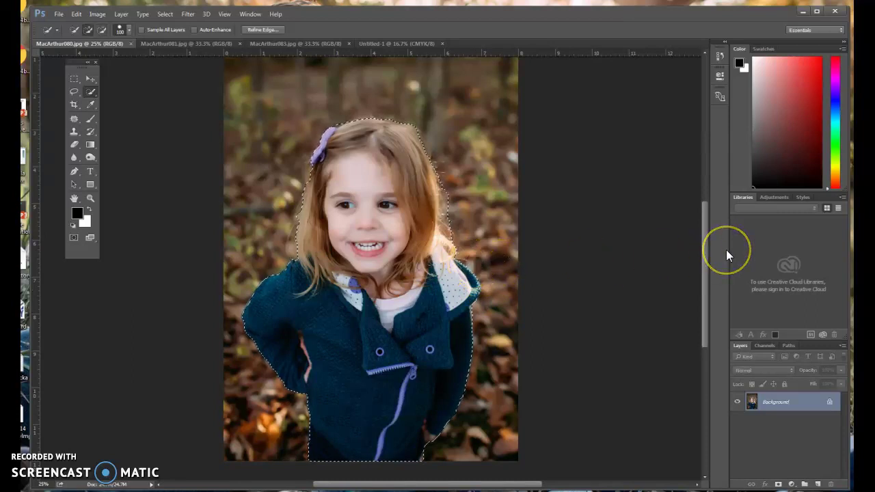
Subtract the strip of background beside the lower right edge of the girl's hair from the selection.
{"action": "key", "text": "ctrl+plus"}
{"action": "key", "text": "ctrl+plus"}
{"action": "key", "text": "ctrl+plus"}
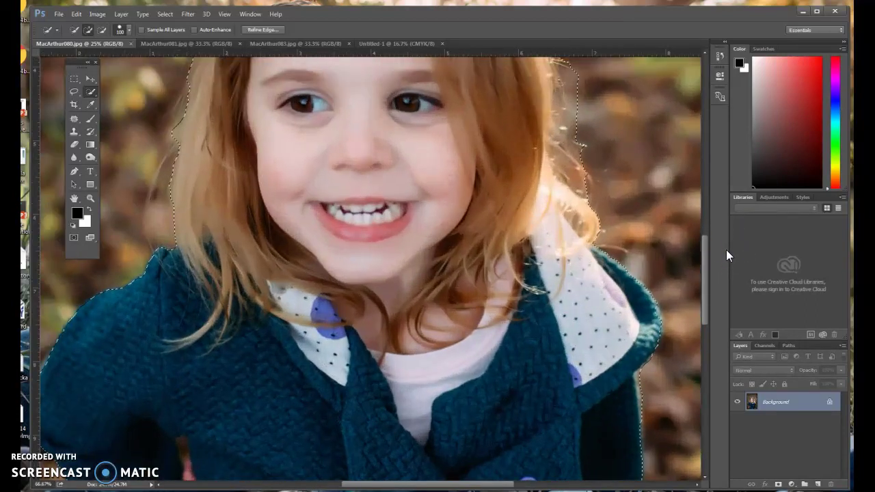
{"action": "key", "text": "ctrl+plus"}
{"action": "scroll", "coordinate": [636, 205], "scroll_direction": "up", "scroll_amount": 3}
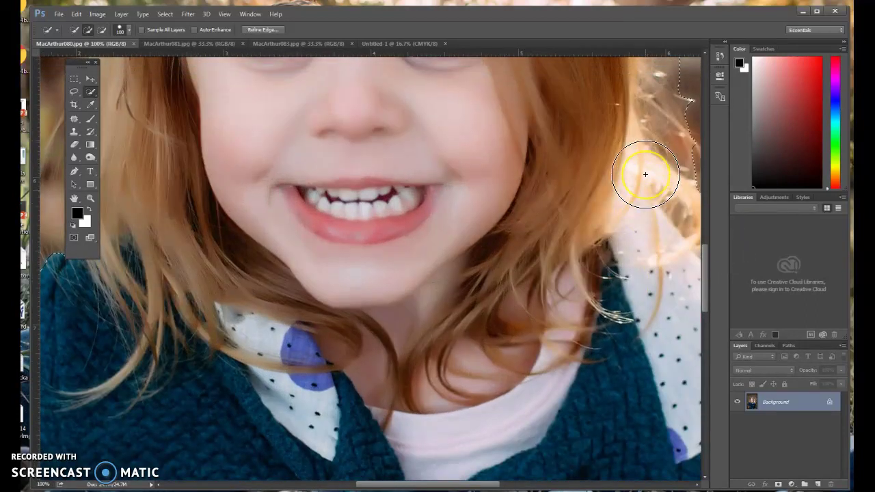
{"action": "scroll", "coordinate": [645, 175], "scroll_direction": "up", "scroll_amount": 8}
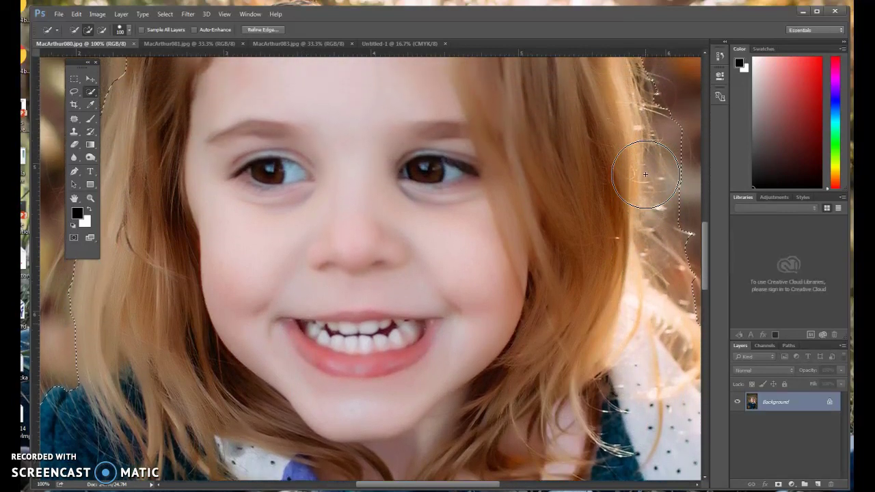
{"action": "scroll", "coordinate": [396, 482], "scroll_direction": "up", "scroll_amount": 6}
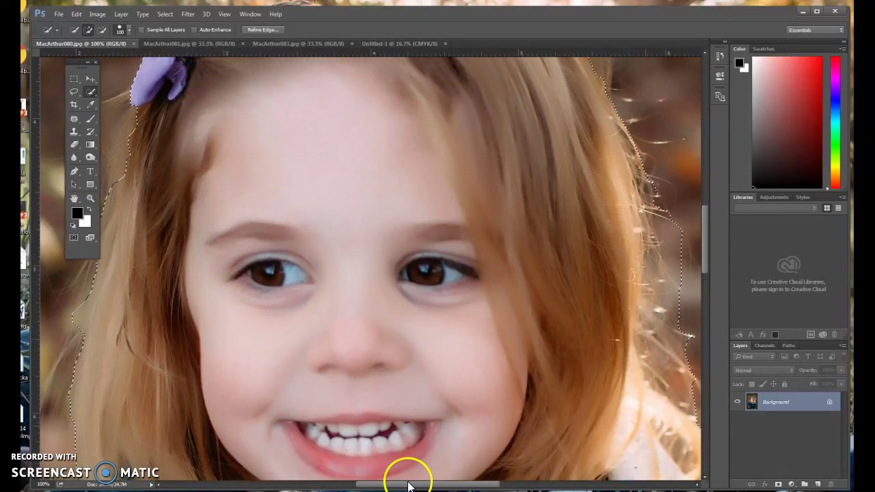
{"action": "scroll", "coordinate": [403, 486], "scroll_direction": "up", "scroll_amount": 2}
{"action": "scroll", "coordinate": [403, 486], "scroll_direction": "right", "scroll_amount": 2}
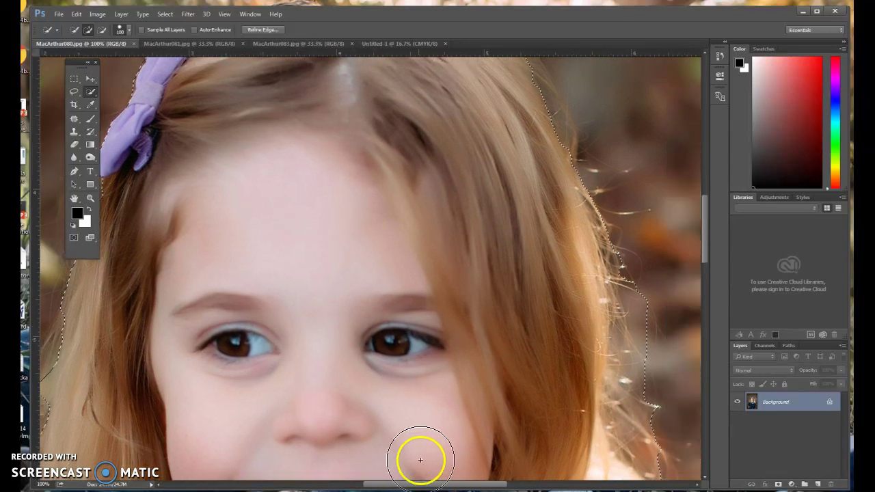
{"action": "scroll", "coordinate": [420, 460], "scroll_direction": "down", "scroll_amount": 5}
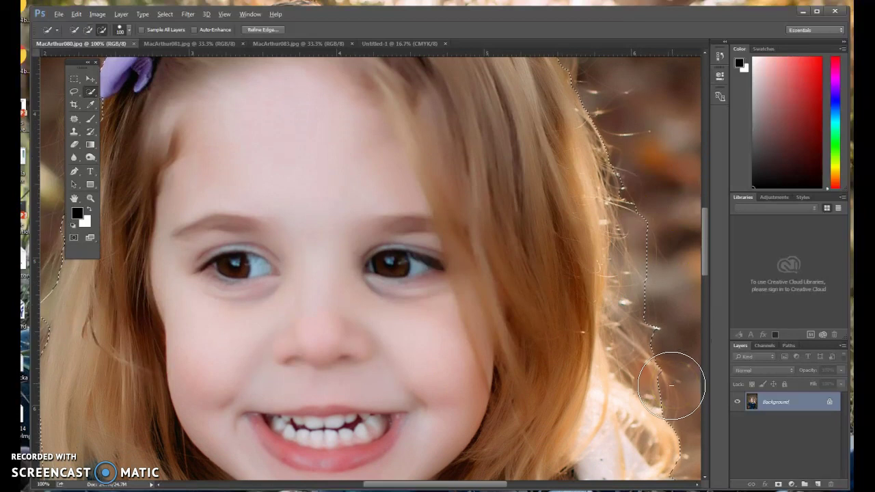
{"action": "left_click_drag", "start_coordinate": [637, 289], "coordinate": [642, 218]}
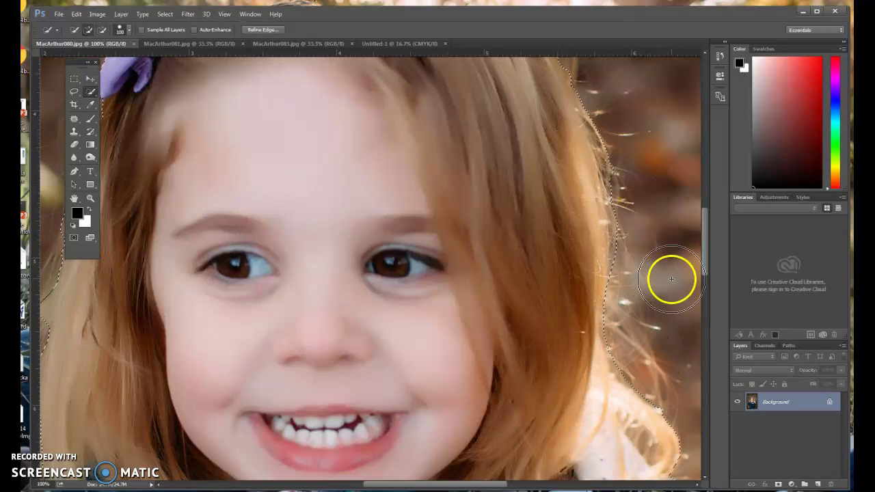
Add the missed hair at the upper right of the girl's head to the selection and trim the excess background along the crown.
{"action": "scroll", "coordinate": [593, 290], "scroll_direction": "up", "scroll_amount": 5}
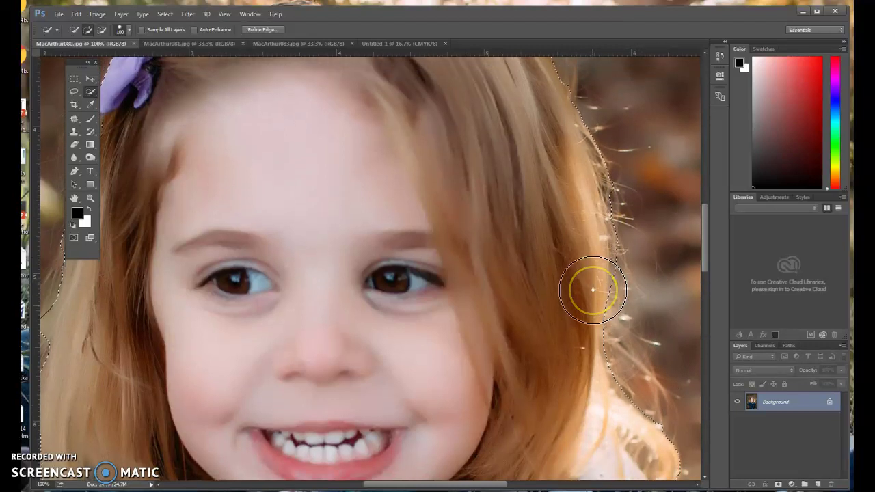
{"action": "scroll", "coordinate": [593, 290], "scroll_direction": "up", "scroll_amount": 8}
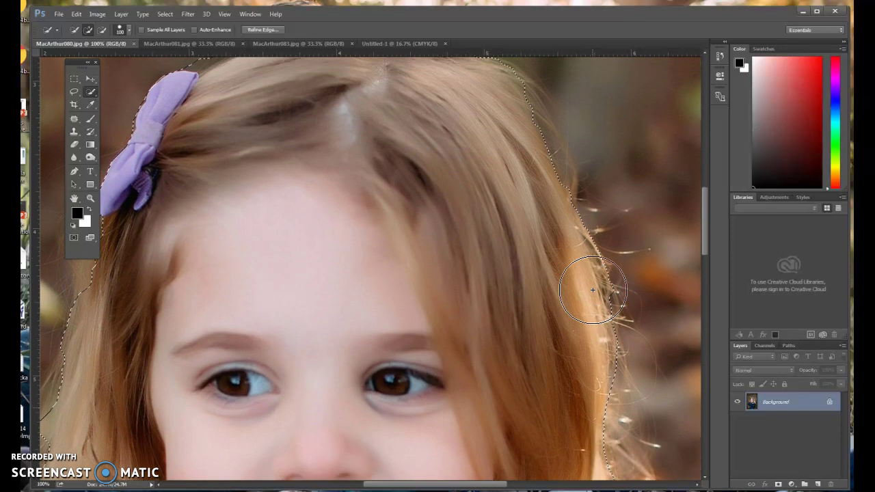
{"action": "scroll", "coordinate": [592, 290], "scroll_direction": "up", "scroll_amount": 6}
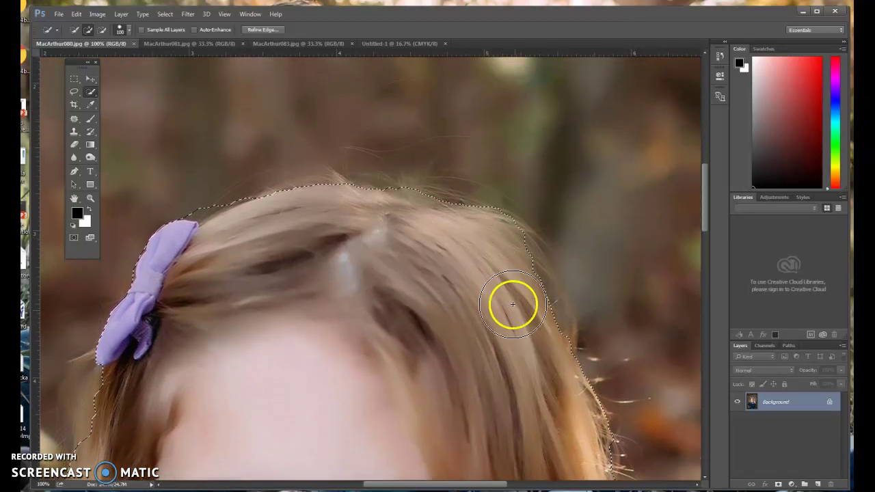
{"action": "mouse_move", "coordinate": [546, 350]}
{"action": "left_mouse_down"}
{"action": "mouse_move", "coordinate": [549, 328]}
{"action": "mouse_move", "coordinate": [507, 251]}
{"action": "left_mouse_up"}
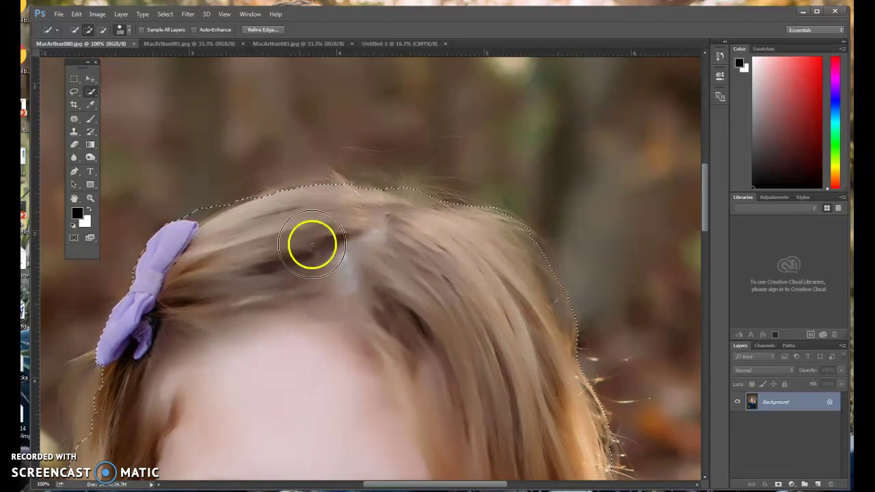
{"action": "key", "text": "alt"}
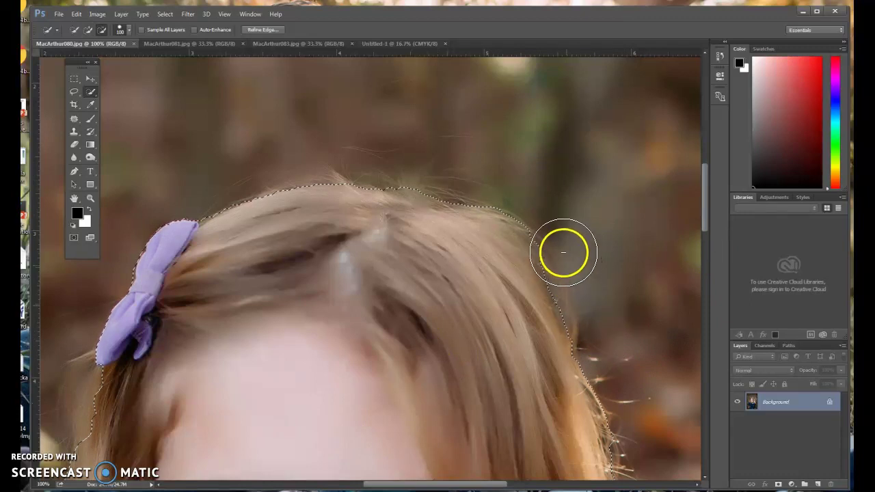
{"action": "mouse_move", "coordinate": [531, 206]}
{"action": "left_mouse_down"}
{"action": "mouse_move", "coordinate": [499, 186]}
{"action": "mouse_move", "coordinate": [424, 168]}
{"action": "left_mouse_up"}
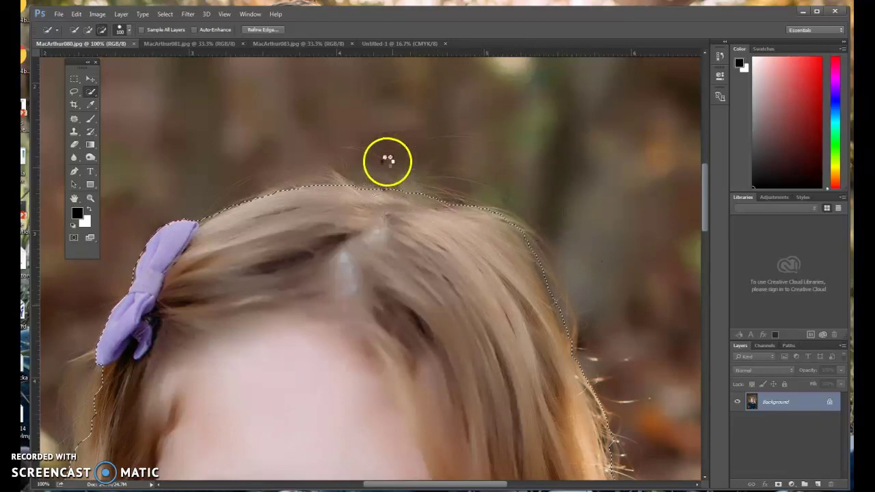
Add the missed hair just below the purple bow, along the outer edge of the girl's hair, to the selection.
{"action": "left_click_drag", "start_coordinate": [438, 487], "coordinate": [372, 485]}
{"action": "left_click_drag", "start_coordinate": [704, 174], "coordinate": [695, 218]}
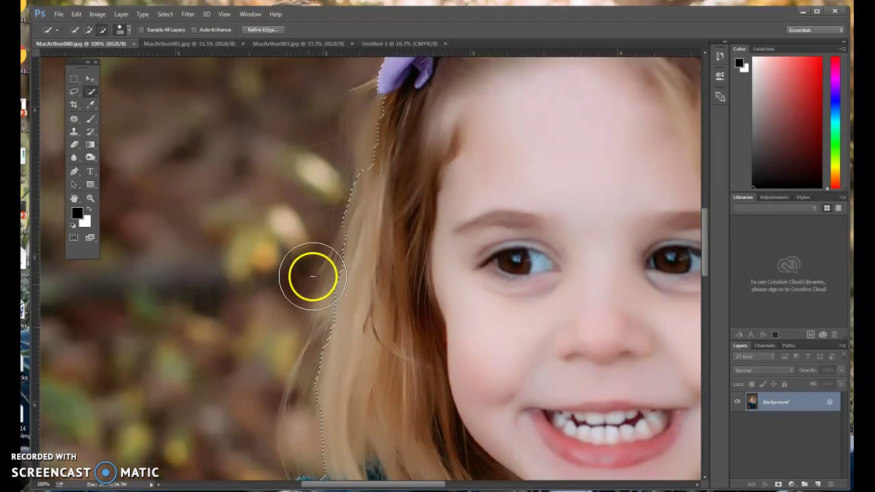
{"action": "scroll", "coordinate": [372, 195], "scroll_direction": "up", "scroll_amount": 1}
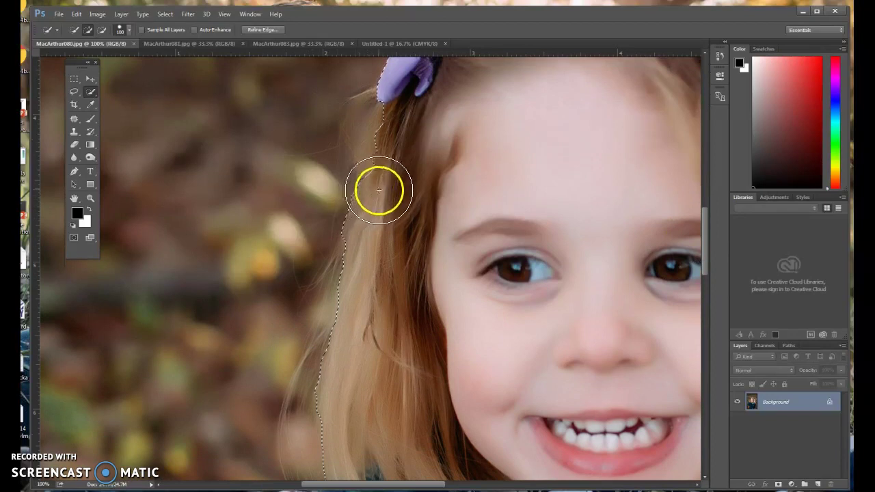
{"action": "left_click_drag", "start_coordinate": [387, 155], "coordinate": [385, 149]}
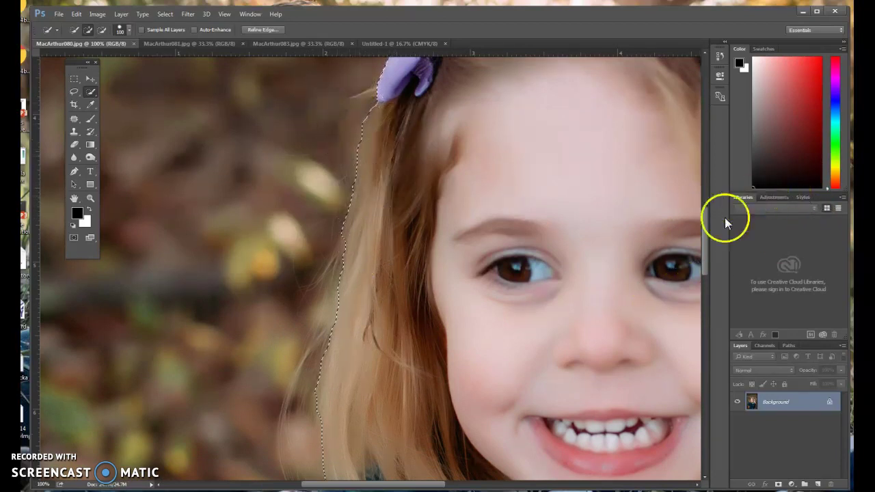
Set the Quick Selection brush size to 23 px and subtract the top of the gap between the girl's bent arm and her coat.
{"action": "left_click_drag", "start_coordinate": [705, 227], "coordinate": [699, 267]}
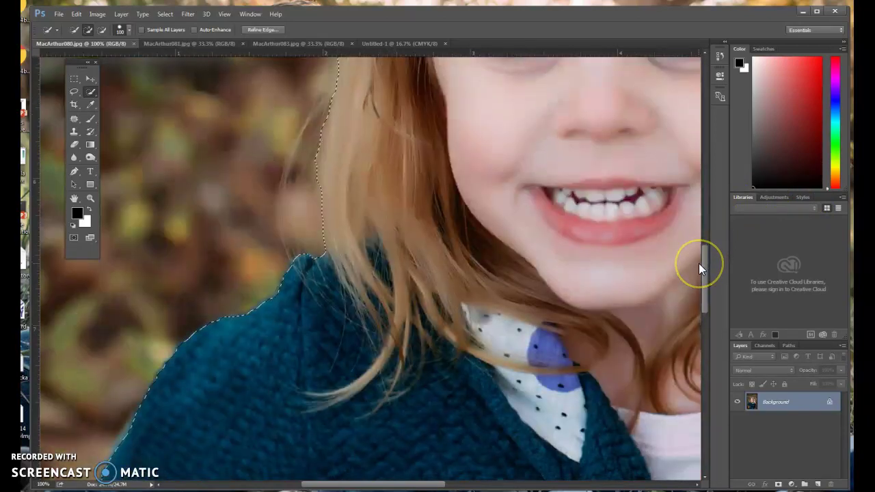
{"action": "scroll", "coordinate": [415, 309], "scroll_direction": "down", "scroll_amount": 5}
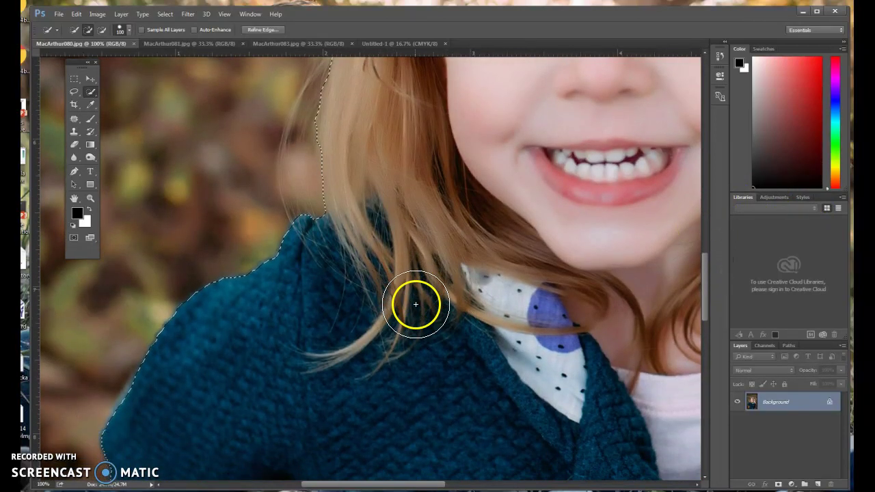
{"action": "scroll", "coordinate": [482, 303], "scroll_direction": "down", "scroll_amount": 8}
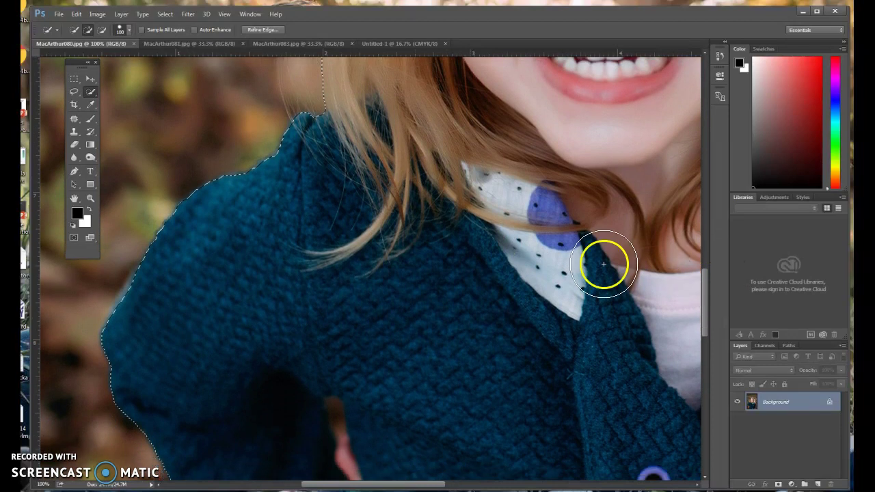
{"action": "scroll", "coordinate": [376, 295], "scroll_direction": "down", "scroll_amount": 4}
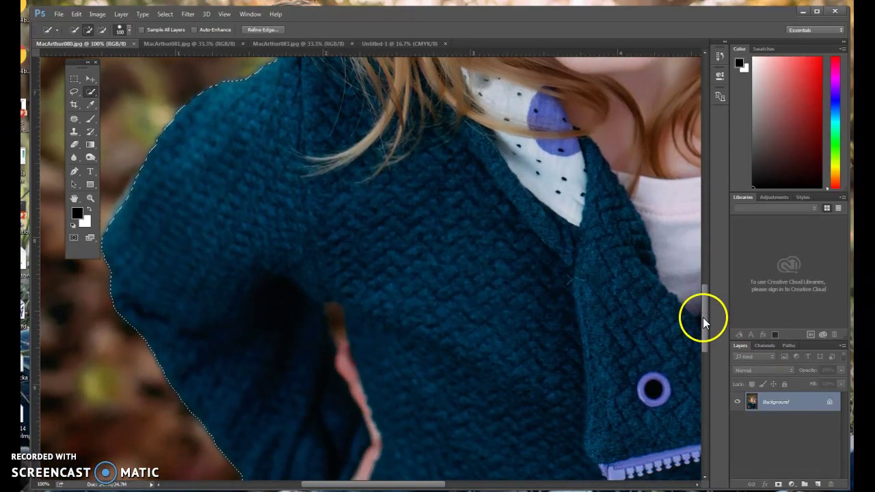
{"action": "left_click_drag", "start_coordinate": [704, 318], "coordinate": [702, 335]}
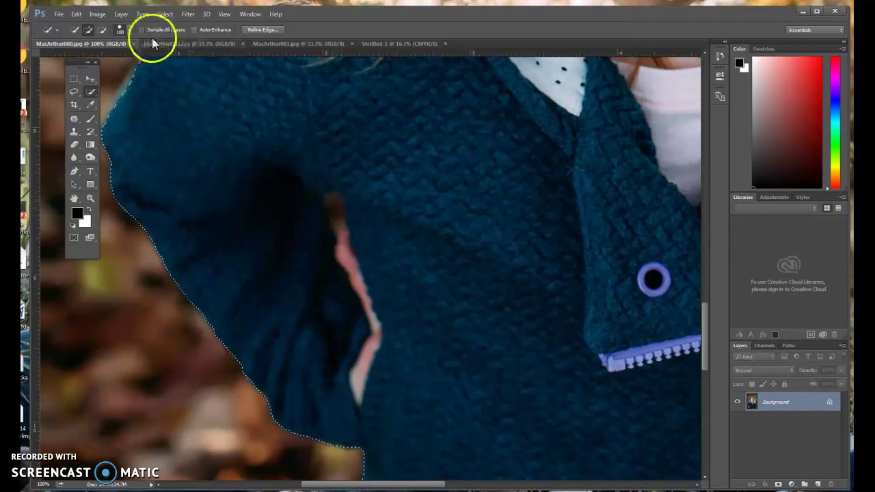
{"action": "left_click", "coordinate": [130, 30]}
{"action": "left_click_drag", "start_coordinate": [114, 59], "coordinate": [86, 59]}
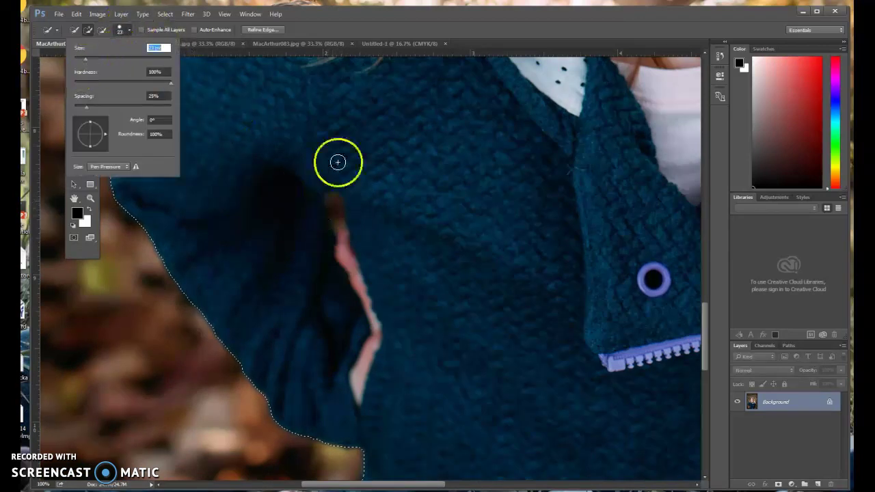
{"action": "left_click_drag", "start_coordinate": [341, 227], "coordinate": [334, 199]}
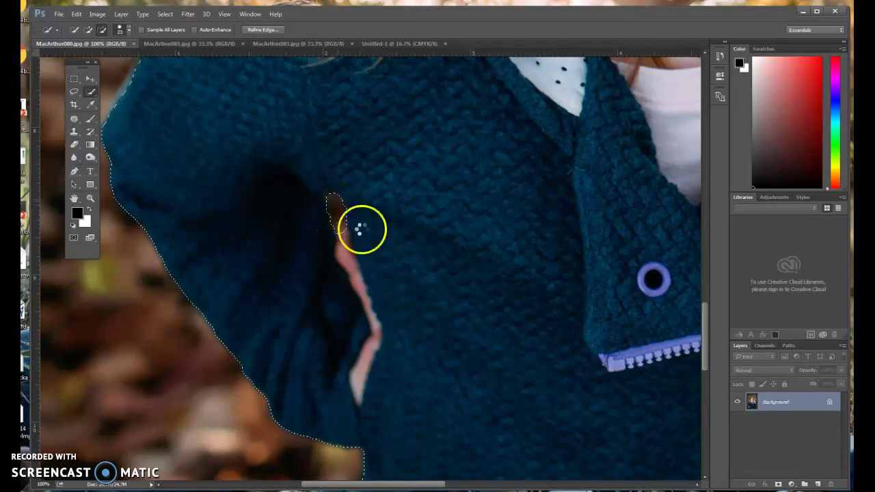
Check the selection along the lower edge of the coat and copy the selected girl.
{"action": "left_click_drag", "start_coordinate": [705, 315], "coordinate": [707, 368]}
{"action": "left_click_drag", "start_coordinate": [390, 487], "coordinate": [462, 486]}
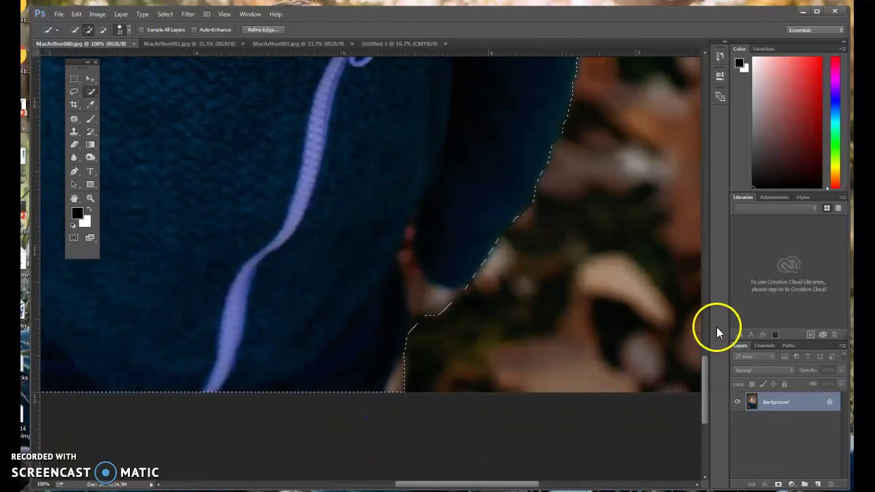
{"action": "left_click_drag", "start_coordinate": [708, 359], "coordinate": [681, 243]}
{"action": "key", "text": "ctrl+minus"}
{"action": "key", "text": "ctrl+minus"}
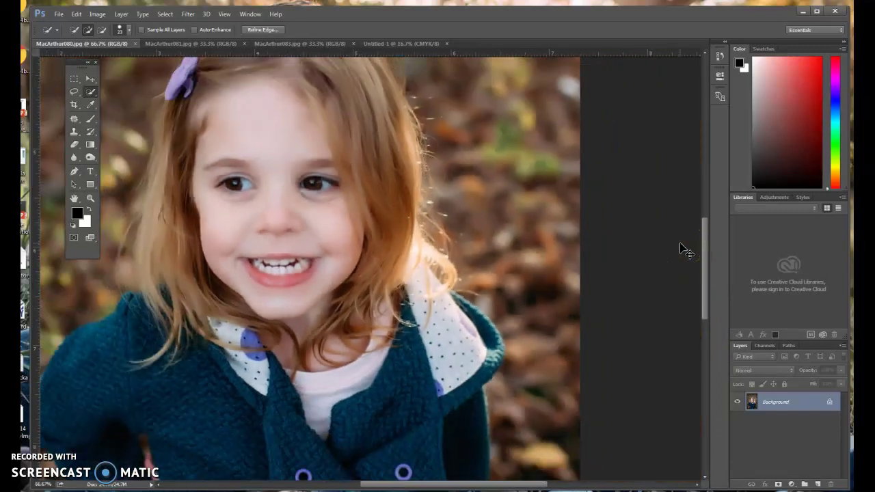
{"action": "key", "text": "ctrl+minus"}
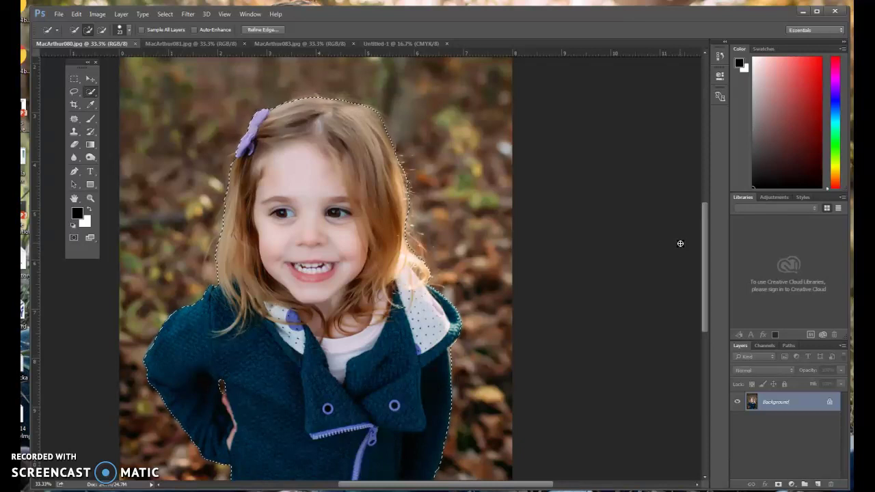
{"action": "left_click", "coordinate": [76, 16]}
{"action": "left_click", "coordinate": [84, 80]}
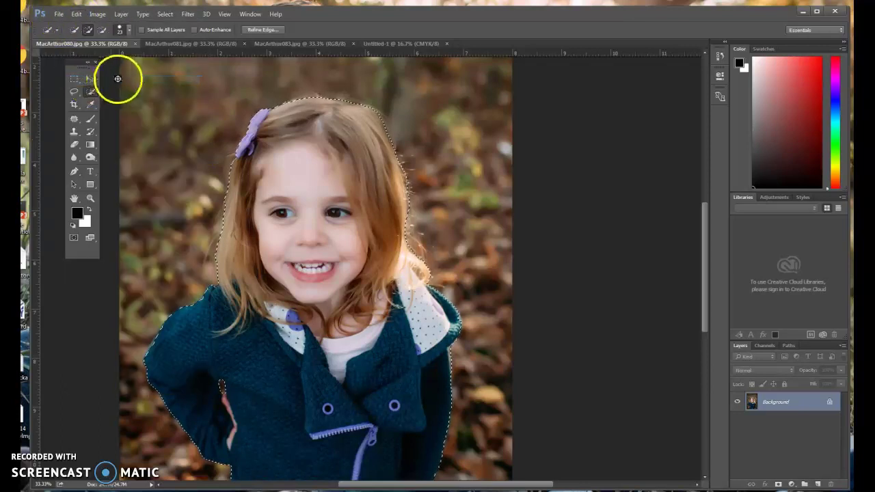
Paste the copied girl into the blank Untitled-1 document and move her to the lower right of the canvas.
{"action": "left_click", "coordinate": [385, 43]}
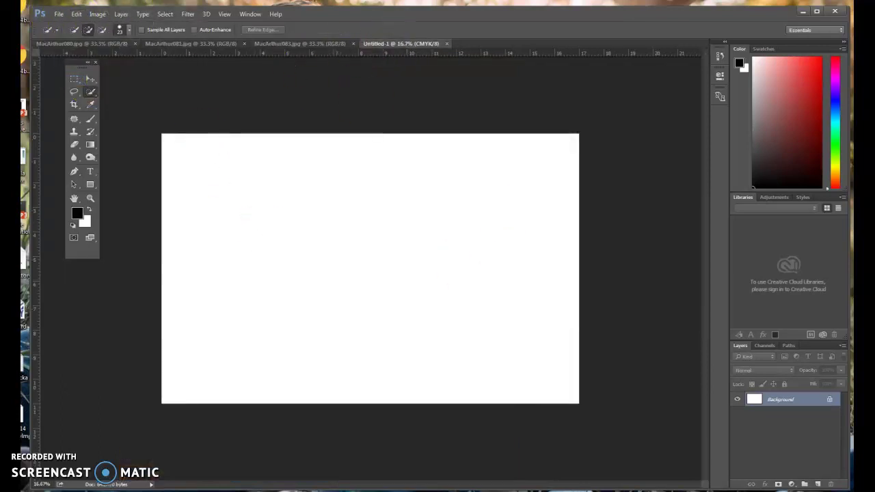
{"action": "left_click", "coordinate": [80, 15]}
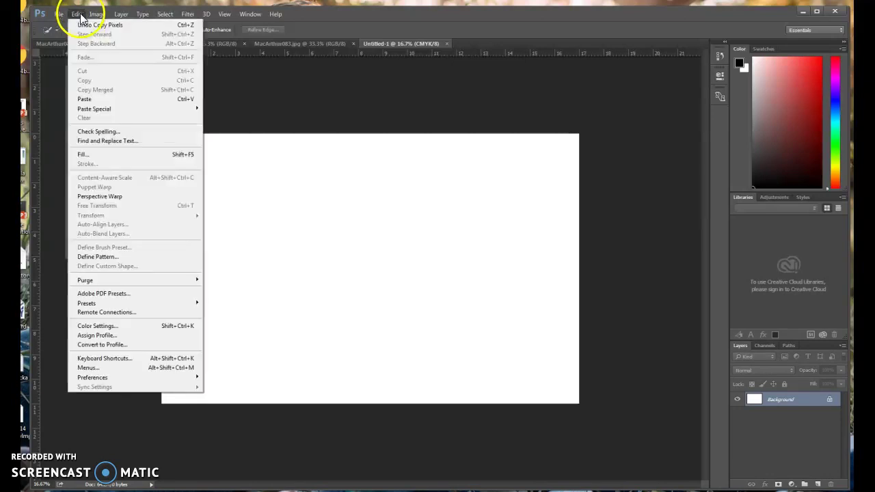
{"action": "left_click", "coordinate": [88, 97]}
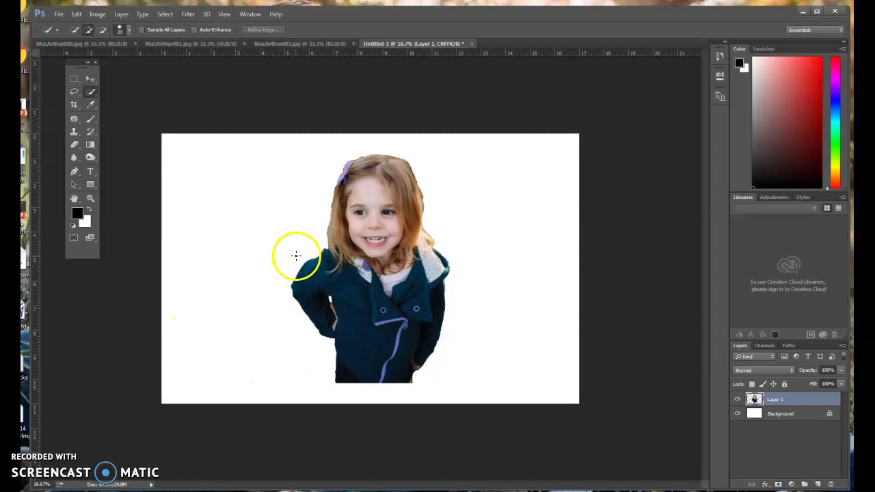
{"action": "left_click", "coordinate": [500, 184]}
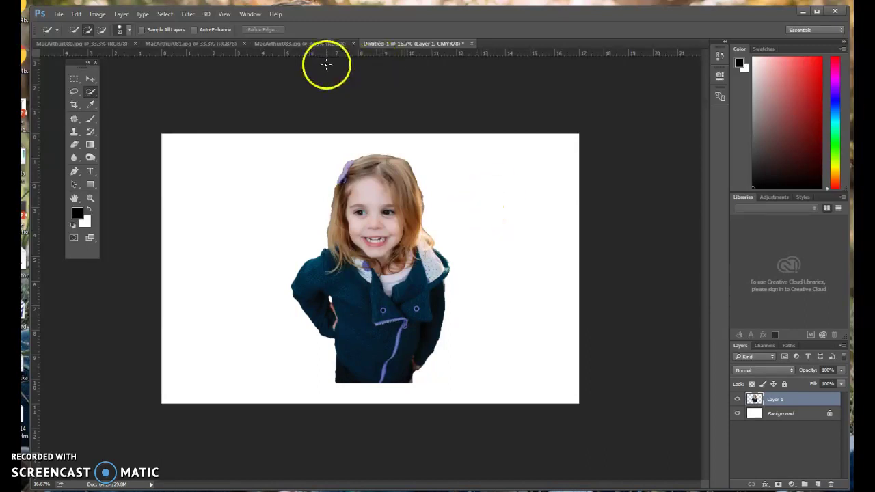
{"action": "left_click", "coordinate": [92, 83]}
{"action": "left_click_drag", "start_coordinate": [371, 235], "coordinate": [500, 258]}
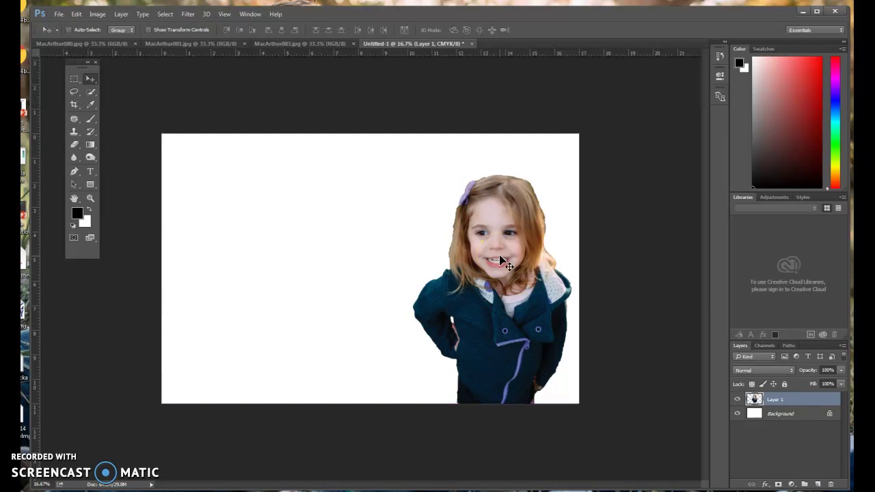
Select the empty area around the girl on Layer 1 with the Magic Wand and invert the selection.
{"action": "left_click", "coordinate": [92, 116]}
{"action": "left_click", "coordinate": [93, 90]}
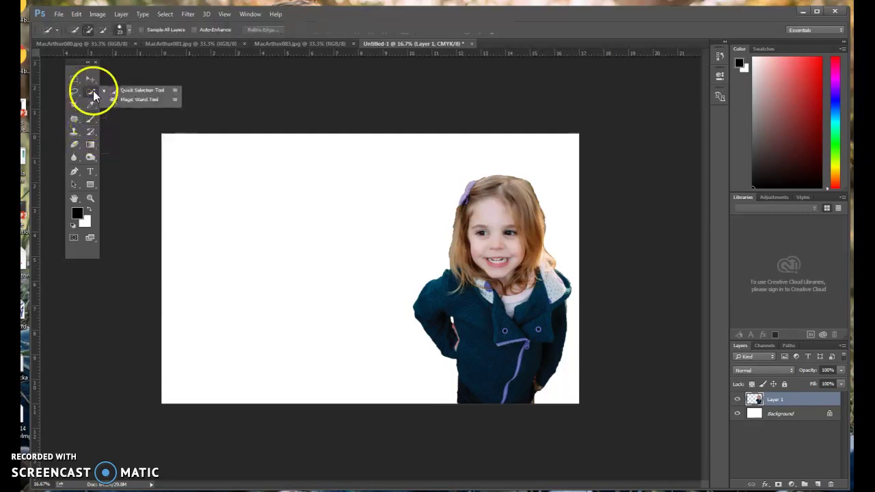
{"action": "left_click", "coordinate": [121, 100]}
{"action": "left_click", "coordinate": [246, 209]}
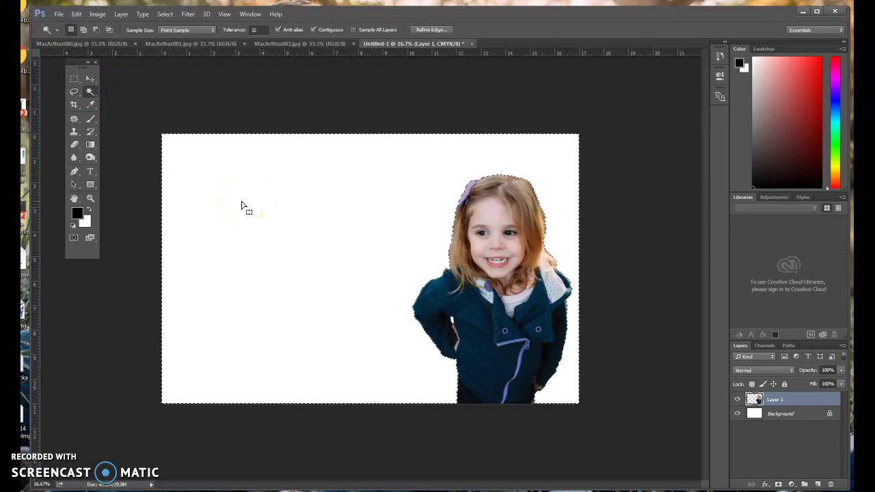
{"action": "left_click", "coordinate": [165, 14]}
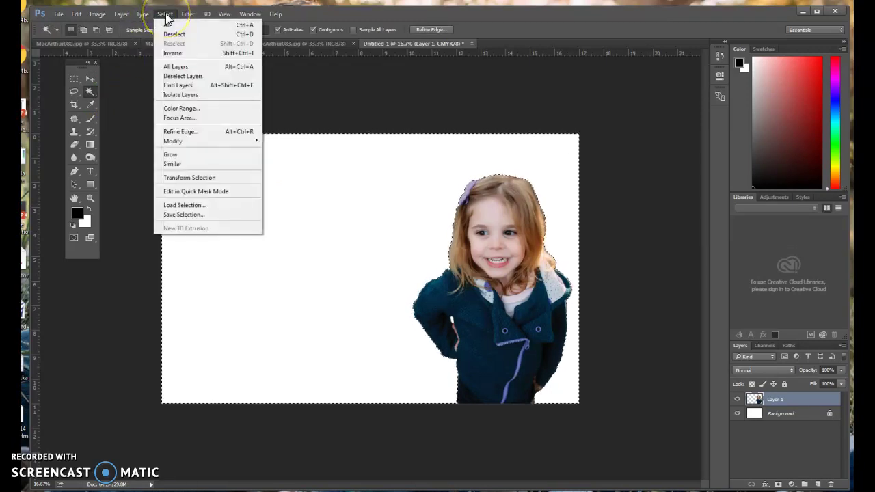
{"action": "left_click", "coordinate": [178, 53]}
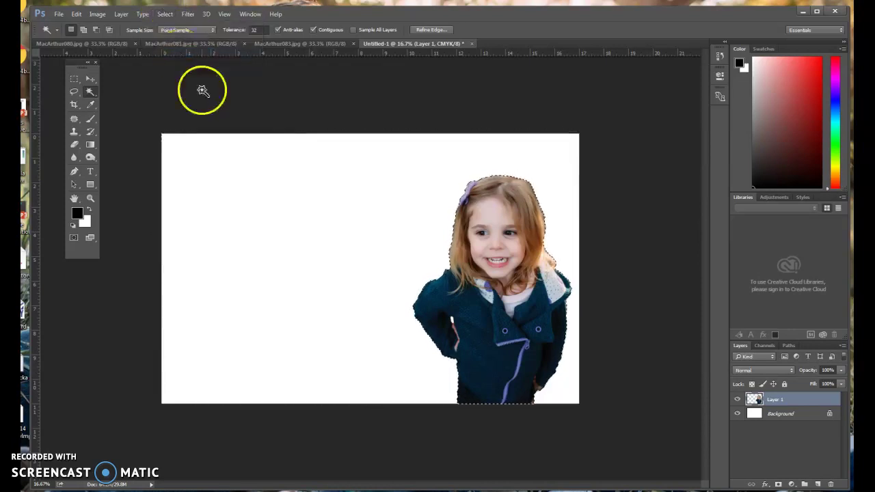
Open Refine Edge for the girl's selection and set Feather to 4.2 px, Radius to 2.4 px and Smooth to 27.
{"action": "right_click", "coordinate": [477, 224]}
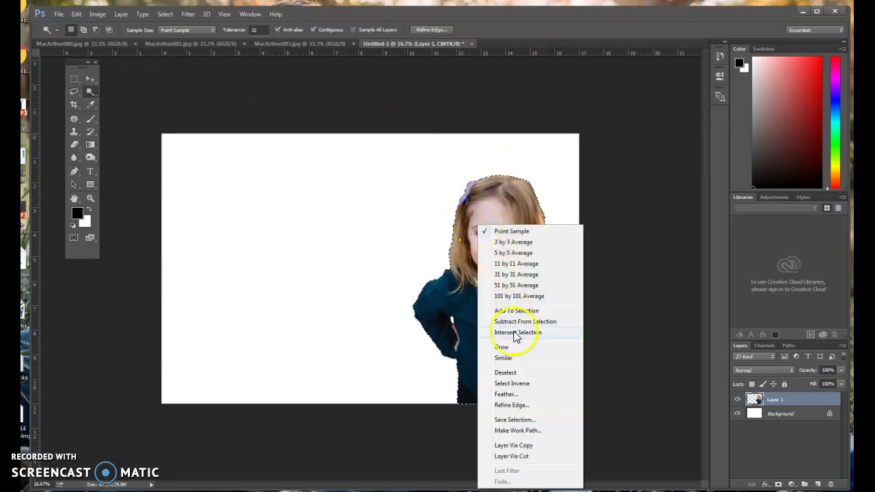
{"action": "left_click", "coordinate": [519, 405]}
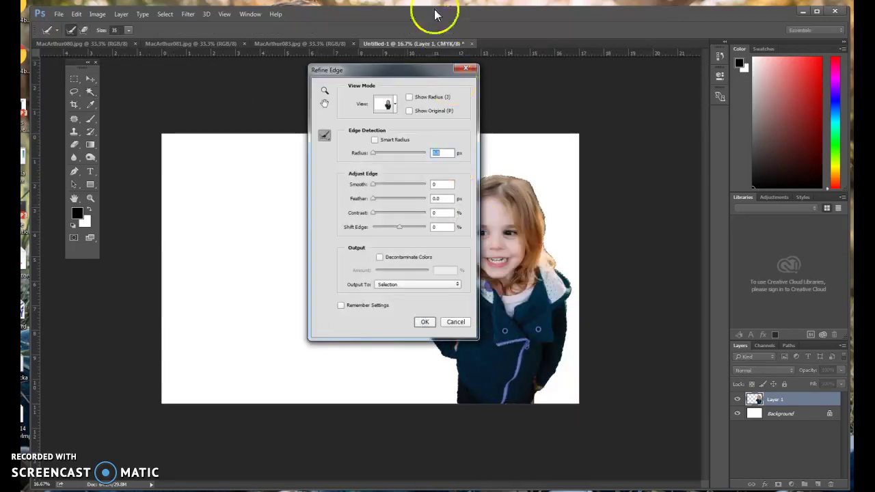
{"action": "left_click_drag", "start_coordinate": [437, 64], "coordinate": [323, 161]}
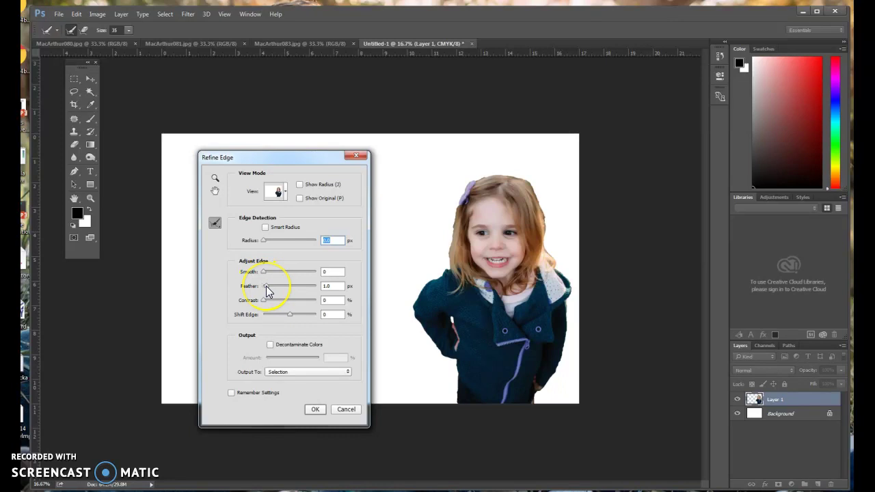
{"action": "left_click_drag", "start_coordinate": [266, 285], "coordinate": [275, 284]}
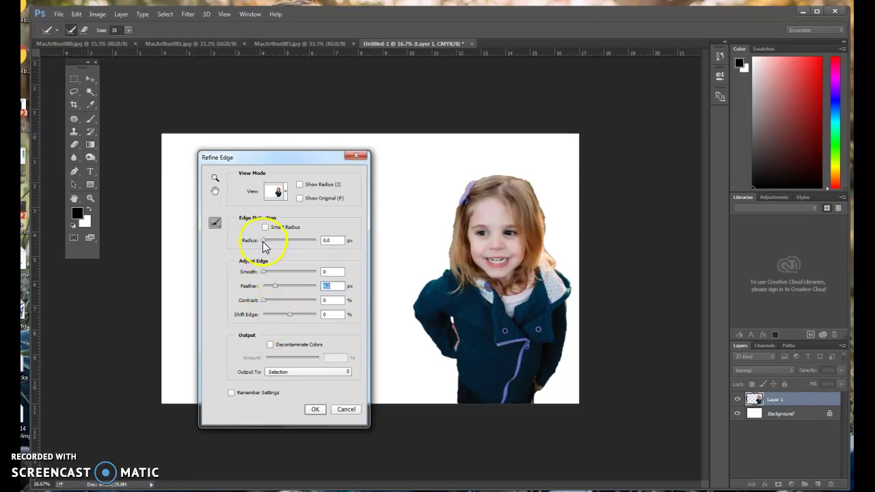
{"action": "left_click_drag", "start_coordinate": [265, 240], "coordinate": [270, 239]}
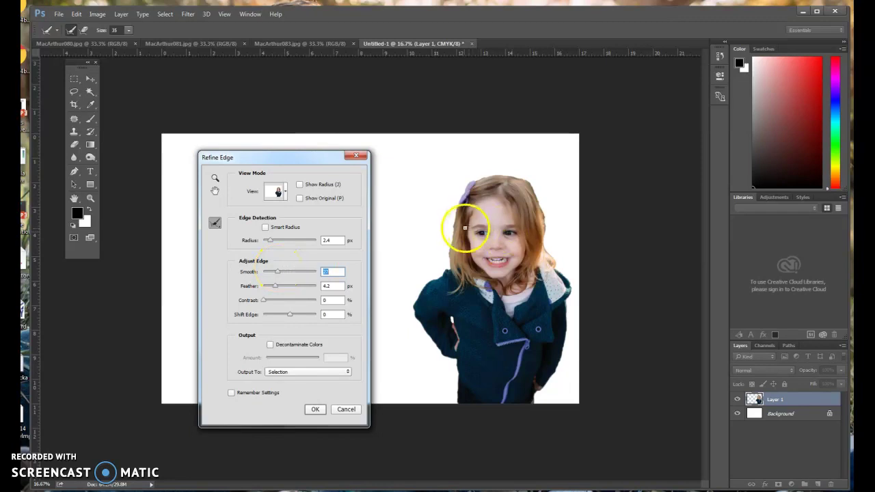
In Refine Edge, set Contrast to 8%, Feather to 6.5 px and Smooth to 78.
{"action": "key", "text": "ctrl+plus"}
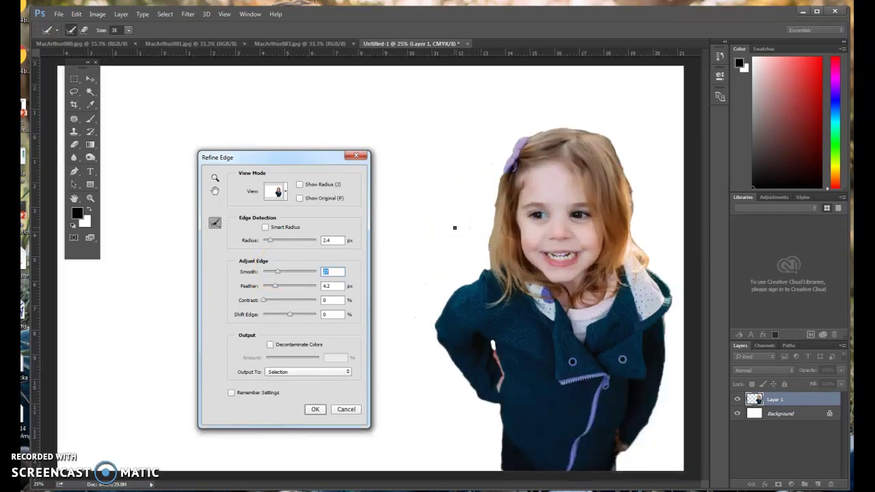
{"action": "key", "text": "ctrl+plus"}
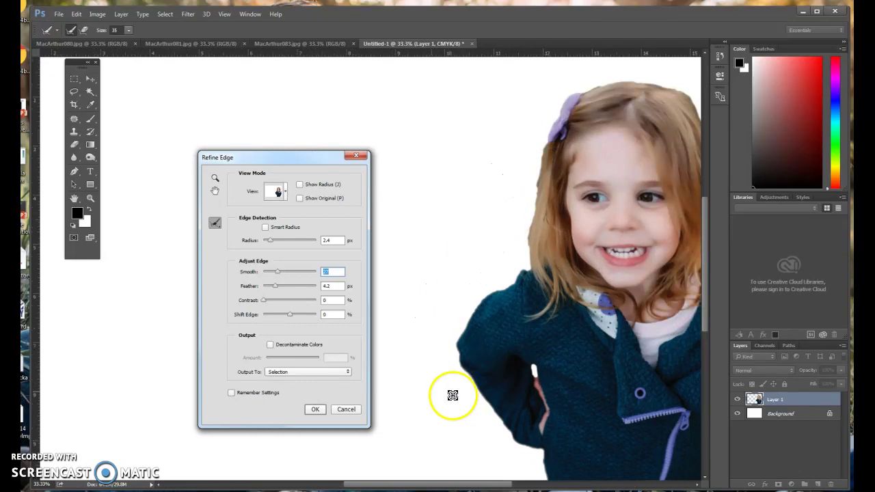
{"action": "left_click_drag", "start_coordinate": [265, 300], "coordinate": [280, 290]}
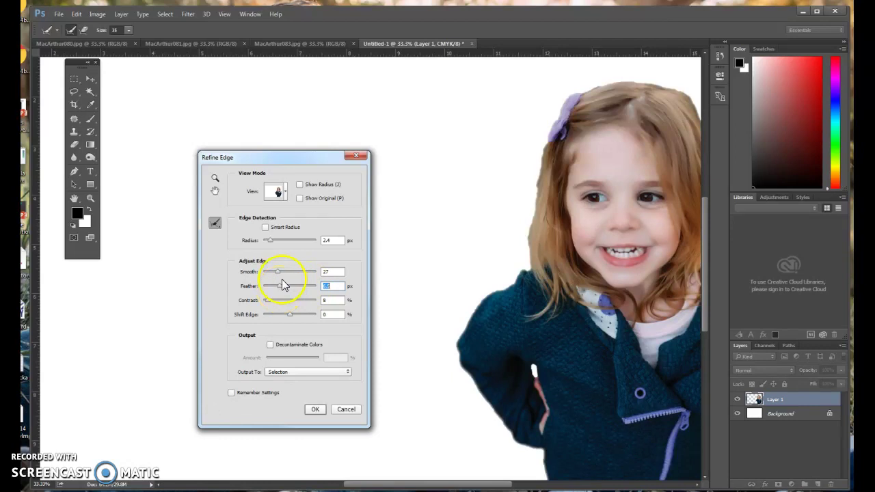
{"action": "left_click", "coordinate": [279, 271]}
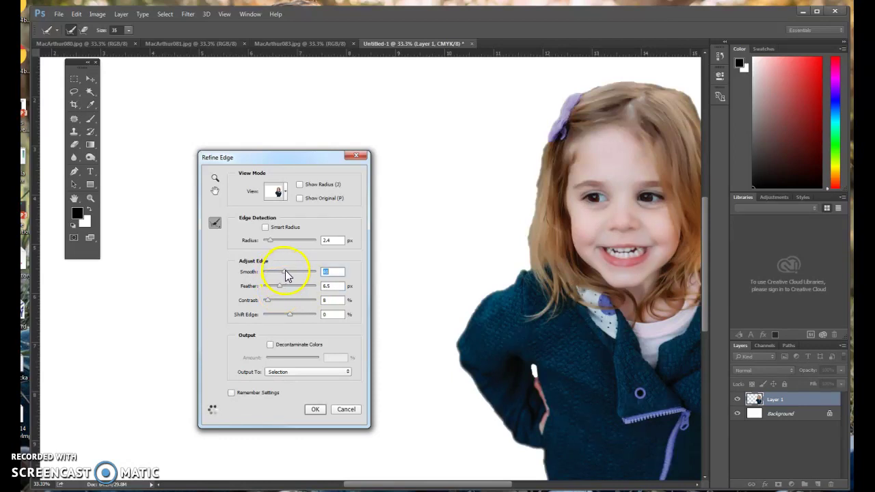
Enable Smart Radius with a Radius of 38.6 px and brush the edge refinement over the hair edge below the purple bow.
{"action": "left_click", "coordinate": [273, 240]}
{"action": "left_click", "coordinate": [266, 229]}
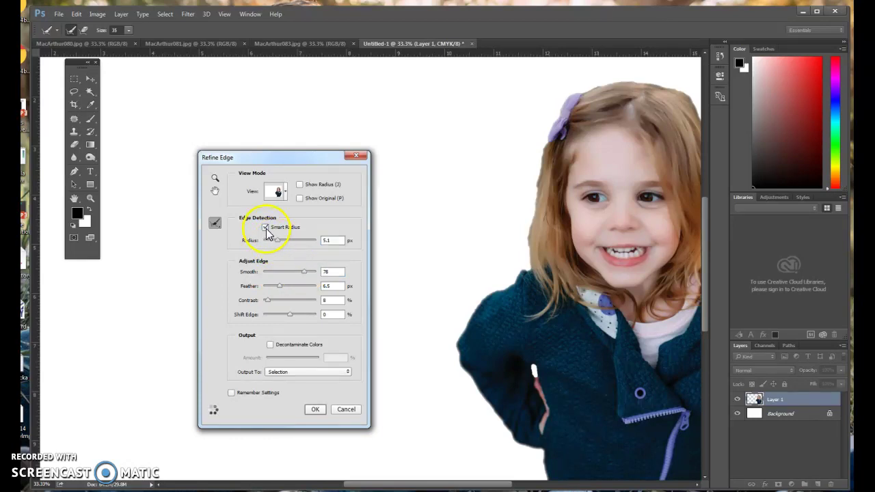
{"action": "left_click_drag", "start_coordinate": [278, 239], "coordinate": [293, 236]}
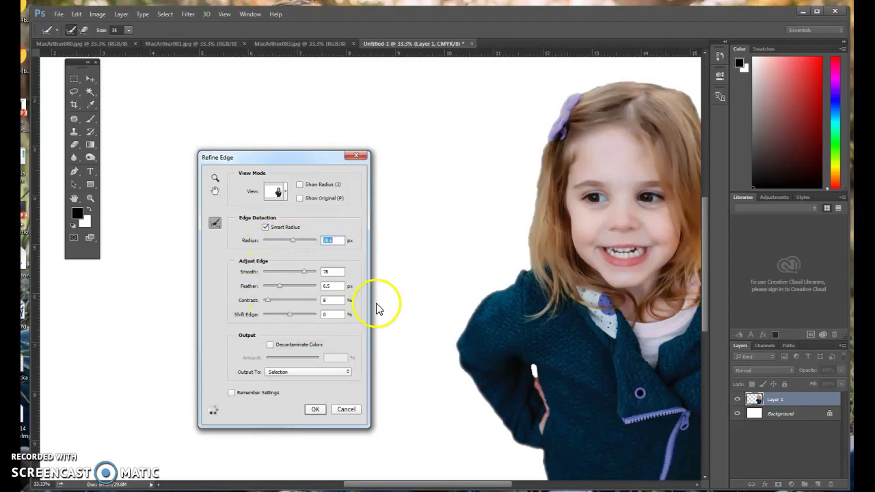
{"action": "mouse_move", "coordinate": [538, 211]}
{"action": "left_mouse_down"}
{"action": "mouse_move", "coordinate": [546, 144]}
{"action": "mouse_move", "coordinate": [533, 199]}
{"action": "left_mouse_up"}
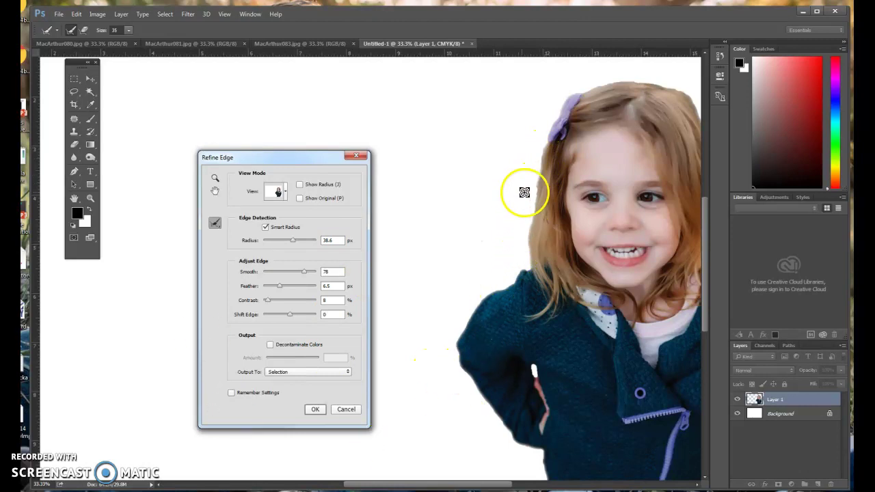
Brush the edge refinement over the hair below the purple bow and enable Decontaminate Colors with output to a new layer with layer mask.
{"action": "mouse_move", "coordinate": [535, 184]}
{"action": "left_mouse_down"}
{"action": "mouse_move", "coordinate": [531, 216]}
{"action": "mouse_move", "coordinate": [534, 201]}
{"action": "left_mouse_up"}
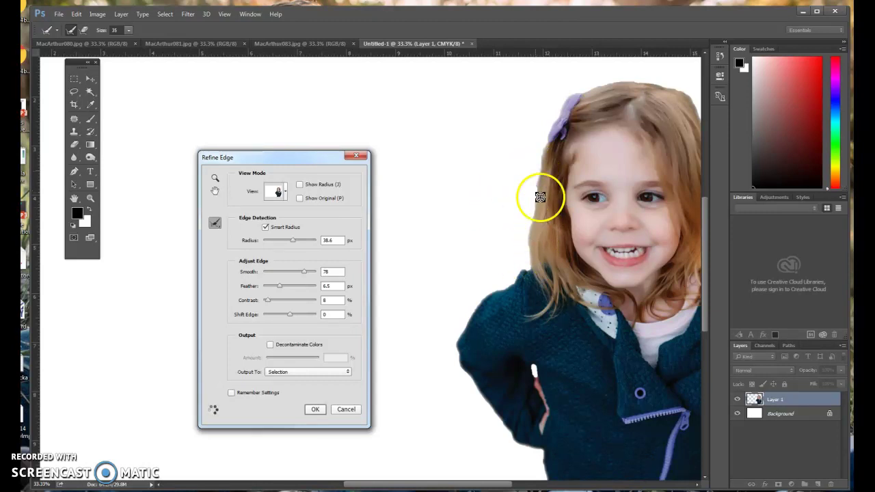
{"action": "left_click", "coordinate": [270, 345]}
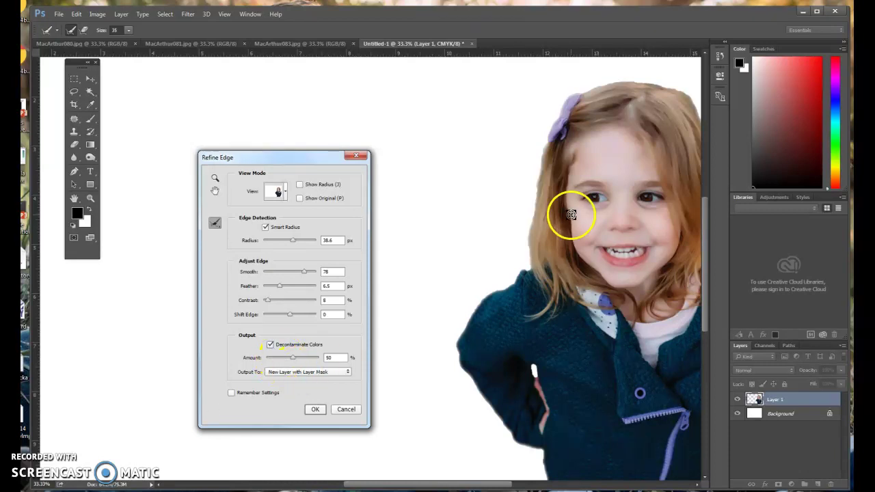
{"action": "left_click_drag", "start_coordinate": [535, 189], "coordinate": [547, 140]}
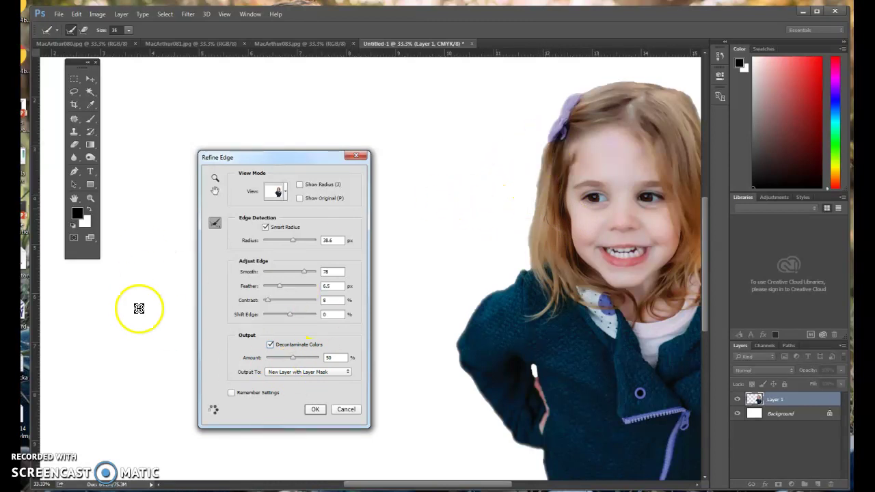
Brush the edge refinement along the top of the head and down the hair edge opposite the bow.
{"action": "left_click_drag", "start_coordinate": [496, 488], "coordinate": [543, 479]}
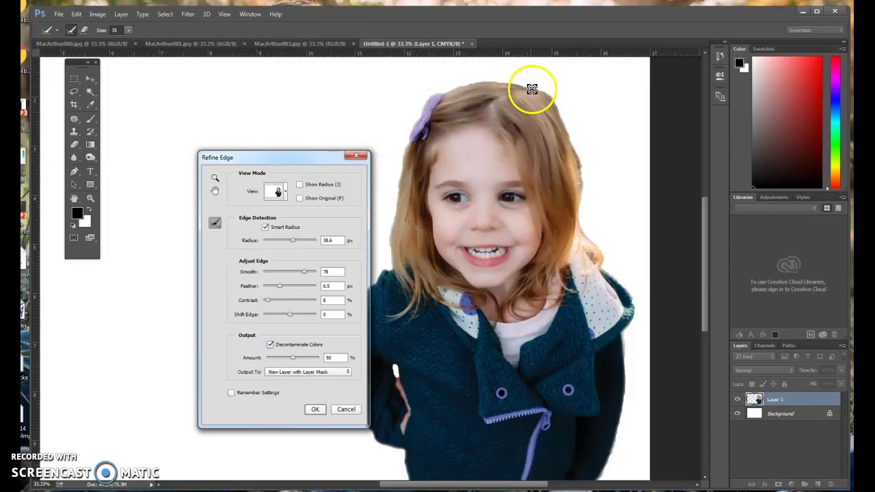
{"action": "mouse_move", "coordinate": [555, 102]}
{"action": "left_mouse_down"}
{"action": "mouse_move", "coordinate": [564, 144]}
{"action": "mouse_move", "coordinate": [583, 170]}
{"action": "mouse_move", "coordinate": [566, 128]}
{"action": "left_mouse_up"}
{"action": "mouse_move", "coordinate": [586, 172]}
{"action": "left_mouse_down"}
{"action": "mouse_move", "coordinate": [580, 214]}
{"action": "mouse_move", "coordinate": [585, 190]}
{"action": "mouse_move", "coordinate": [584, 233]}
{"action": "mouse_move", "coordinate": [605, 270]}
{"action": "mouse_move", "coordinate": [601, 301]}
{"action": "mouse_move", "coordinate": [548, 97]}
{"action": "mouse_move", "coordinate": [532, 87]}
{"action": "mouse_move", "coordinate": [490, 115]}
{"action": "mouse_move", "coordinate": [507, 151]}
{"action": "mouse_move", "coordinate": [458, 103]}
{"action": "mouse_move", "coordinate": [474, 82]}
{"action": "left_mouse_up"}
Shift the edge slightly inward, reduce the Feather a little and apply the refinement to the girl's cutout.
{"action": "left_click_drag", "start_coordinate": [295, 315], "coordinate": [287, 315]}
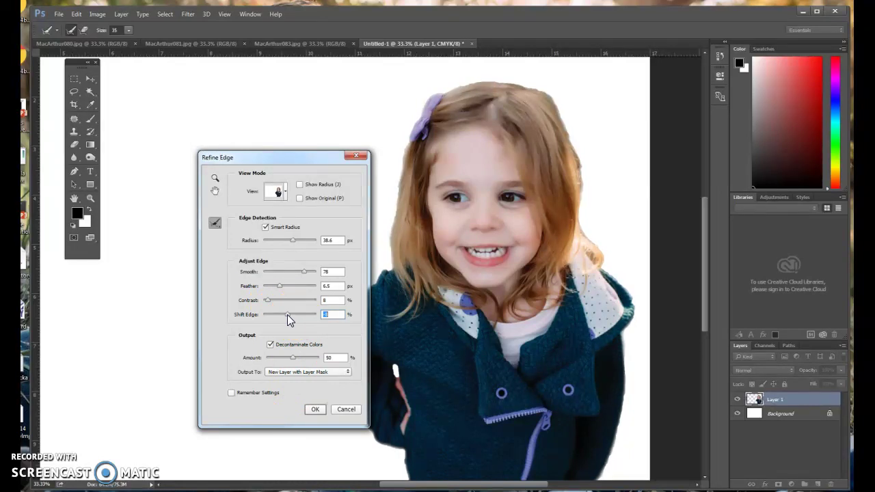
{"action": "left_click_drag", "start_coordinate": [281, 285], "coordinate": [296, 285]}
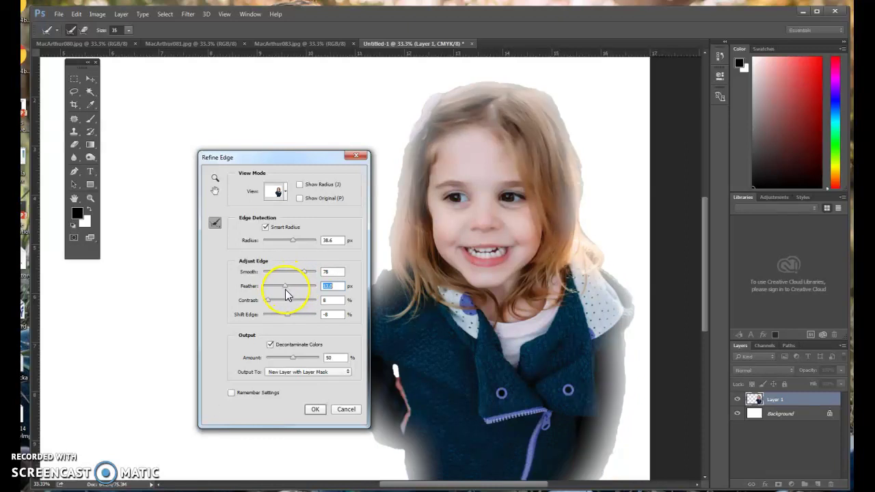
{"action": "left_click_drag", "start_coordinate": [285, 288], "coordinate": [276, 288]}
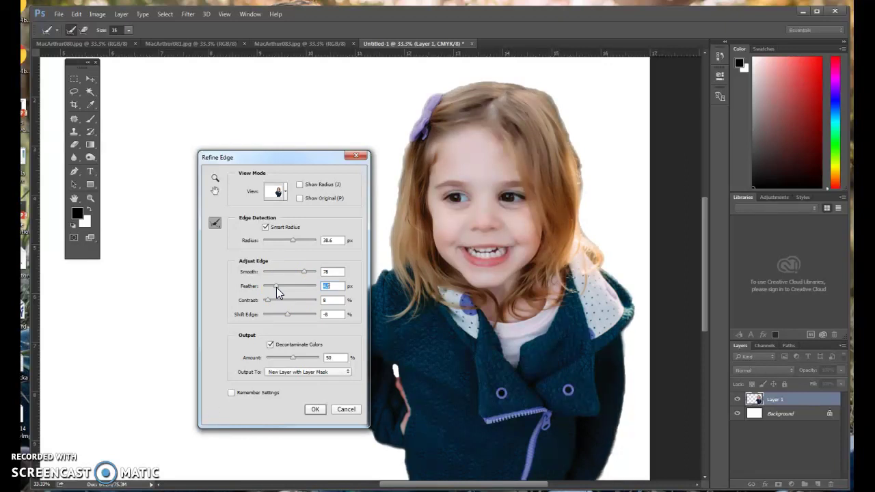
{"action": "left_click", "coordinate": [319, 409]}
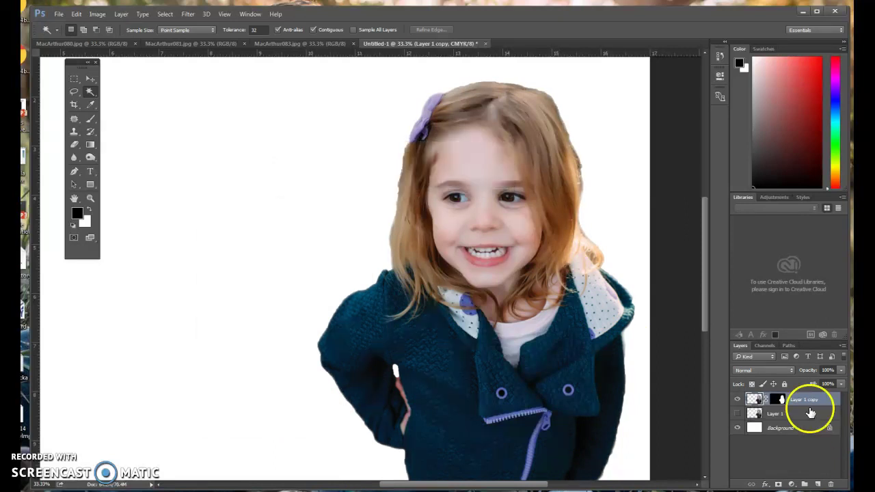
{"action": "left_click", "coordinate": [509, 462]}
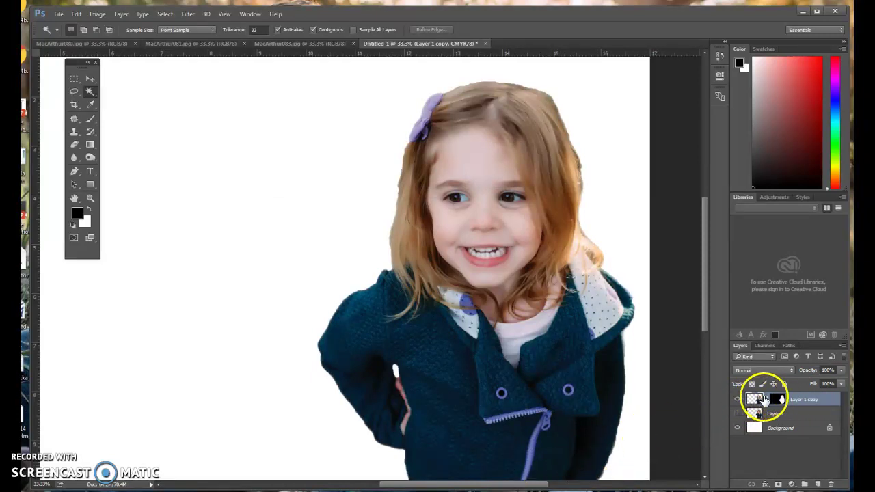
{"action": "left_click", "coordinate": [777, 400]}
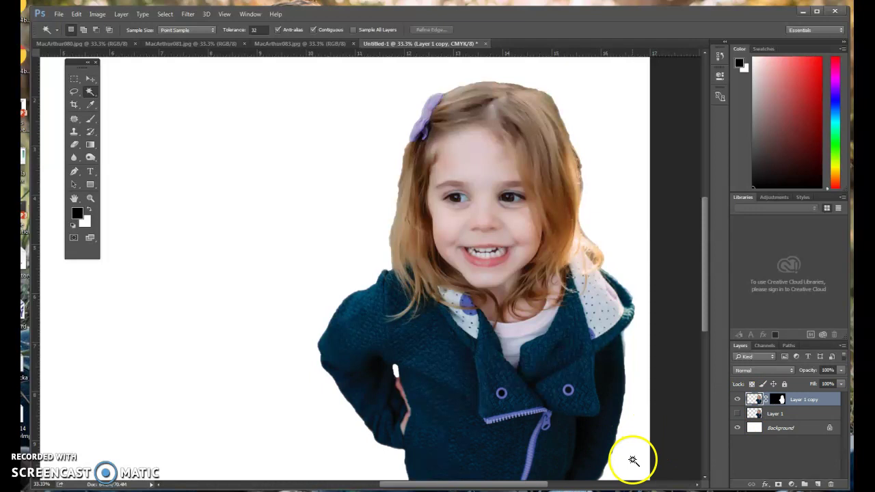
{"action": "key", "text": "ctrl+minus"}
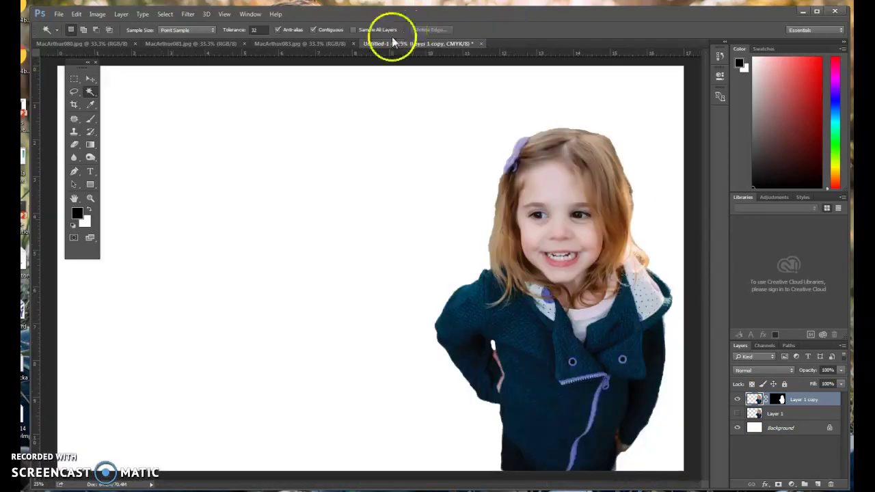
Switch to MacArthur083.jpg and select the smiling girl from jacket to hair with the Quick Selection tool.
{"action": "left_click", "coordinate": [298, 43]}
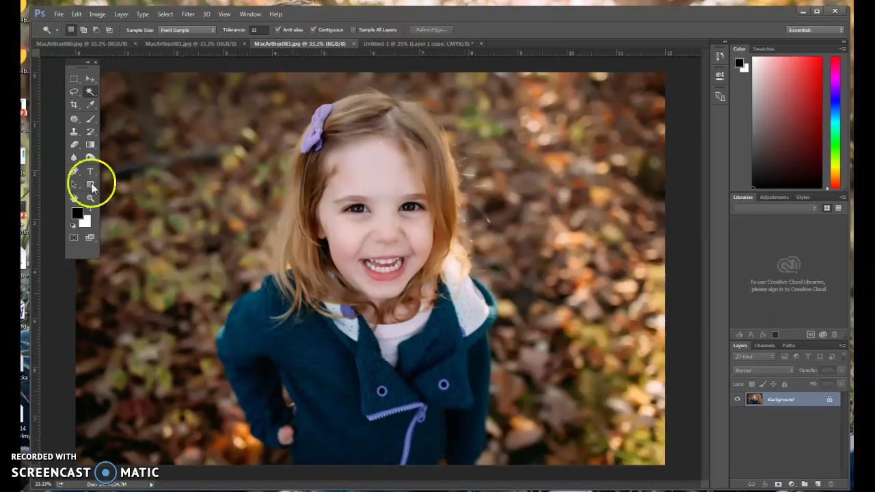
{"action": "right_click", "coordinate": [89, 91]}
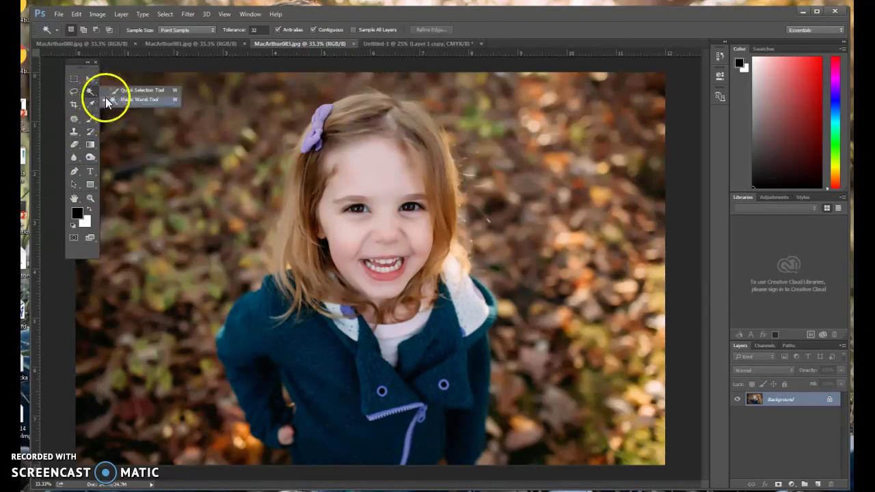
{"action": "left_click", "coordinate": [113, 91]}
{"action": "mouse_move", "coordinate": [294, 460]}
{"action": "left_mouse_down"}
{"action": "mouse_move", "coordinate": [260, 424]}
{"action": "mouse_move", "coordinate": [248, 349]}
{"action": "mouse_move", "coordinate": [252, 324]}
{"action": "mouse_move", "coordinate": [302, 286]}
{"action": "mouse_move", "coordinate": [322, 244]}
{"action": "mouse_move", "coordinate": [326, 159]}
{"action": "mouse_move", "coordinate": [347, 113]}
{"action": "mouse_move", "coordinate": [389, 108]}
{"action": "mouse_move", "coordinate": [413, 117]}
{"action": "mouse_move", "coordinate": [439, 145]}
{"action": "mouse_move", "coordinate": [445, 231]}
{"action": "mouse_move", "coordinate": [475, 305]}
{"action": "mouse_move", "coordinate": [481, 372]}
{"action": "mouse_move", "coordinate": [466, 415]}
{"action": "mouse_move", "coordinate": [415, 439]}
{"action": "mouse_move", "coordinate": [350, 442]}
{"action": "mouse_move", "coordinate": [313, 401]}
{"action": "mouse_move", "coordinate": [309, 300]}
{"action": "mouse_move", "coordinate": [279, 257]}
{"action": "mouse_move", "coordinate": [313, 128]}
{"action": "left_mouse_up"}
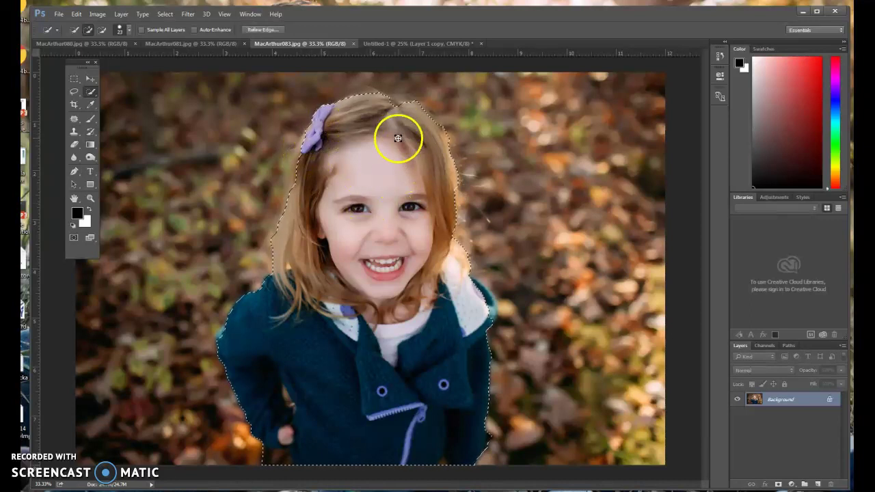
Enlarge the selection brush to 57 px and correct the selection along the top of the hair and below the purple bow.
{"action": "left_click", "coordinate": [397, 138], "text": "ctrl"}
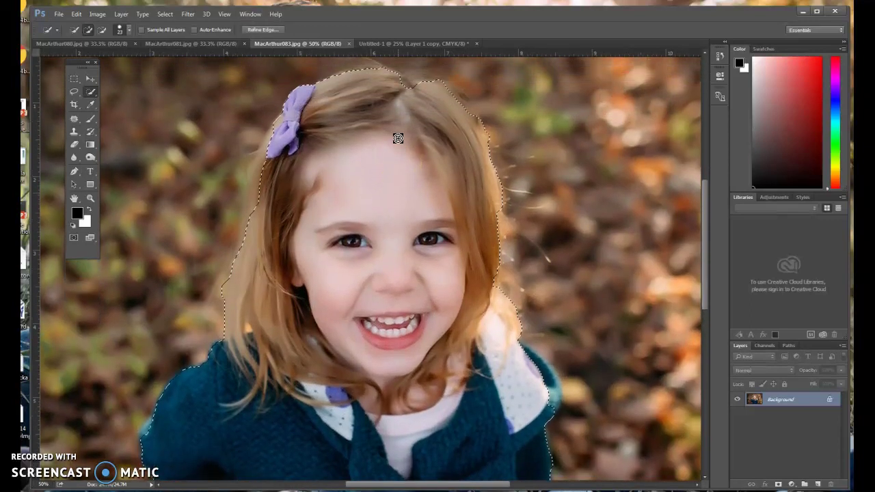
{"action": "scroll", "coordinate": [398, 138], "scroll_direction": "up", "scroll_amount": 2}
{"action": "left_click", "coordinate": [126, 29]}
{"action": "left_click_drag", "start_coordinate": [86, 60], "coordinate": [103, 62]}
{"action": "left_click", "coordinate": [432, 142]}
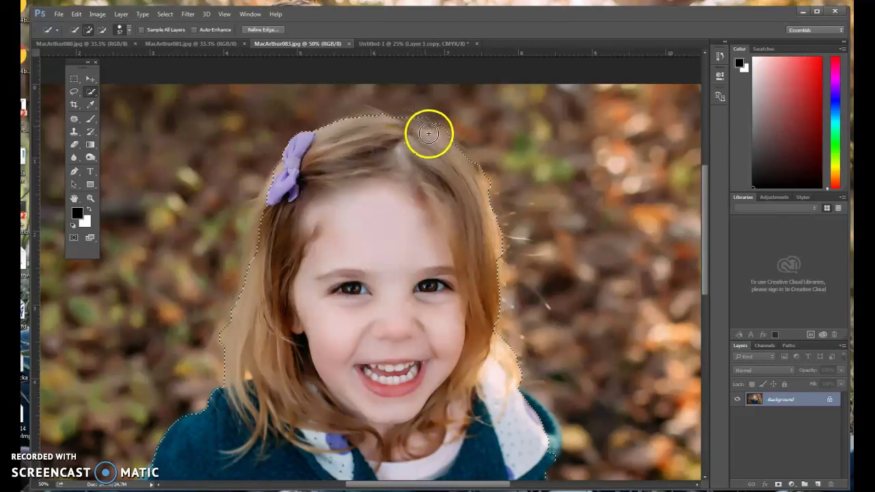
{"action": "key", "text": "alt"}
{"action": "left_click_drag", "start_coordinate": [441, 127], "coordinate": [404, 108]}
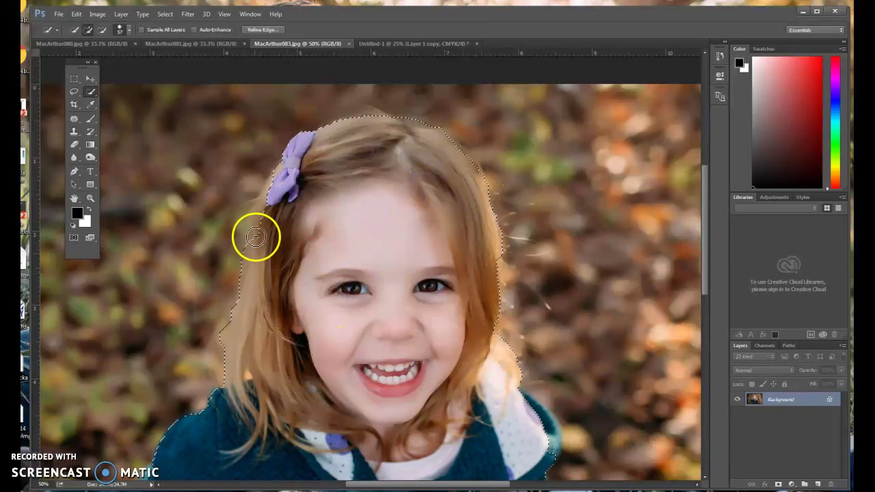
{"action": "mouse_move", "coordinate": [223, 221]}
{"action": "left_mouse_down"}
{"action": "mouse_move", "coordinate": [211, 228]}
{"action": "mouse_move", "coordinate": [226, 250]}
{"action": "mouse_move", "coordinate": [238, 239]}
{"action": "mouse_move", "coordinate": [248, 191]}
{"action": "left_mouse_up"}
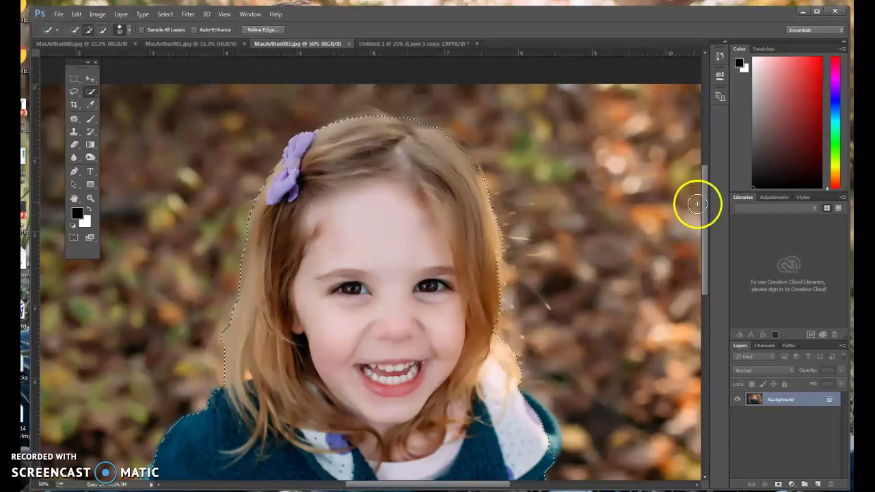
Subtract the background below the girl's hand from the selection and clean up the outline around the hand and sleeve.
{"action": "left_click_drag", "start_coordinate": [705, 212], "coordinate": [699, 308]}
{"action": "key", "text": "alt"}
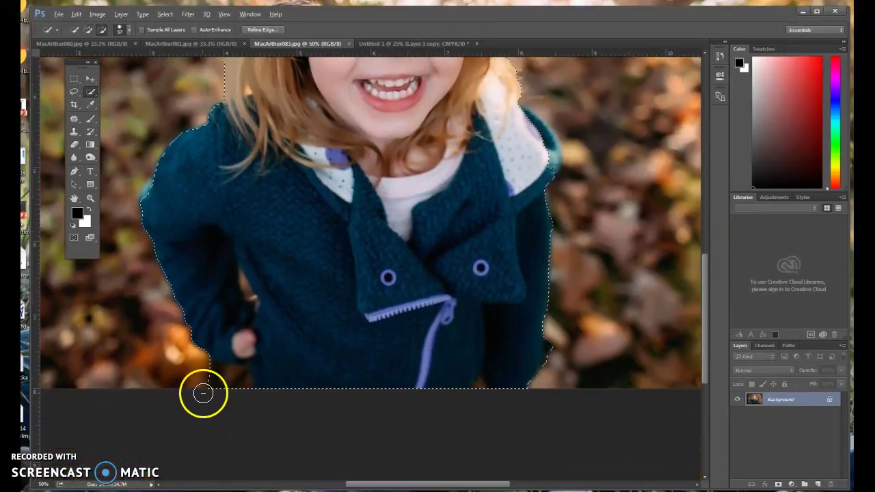
{"action": "left_click", "coordinate": [238, 375]}
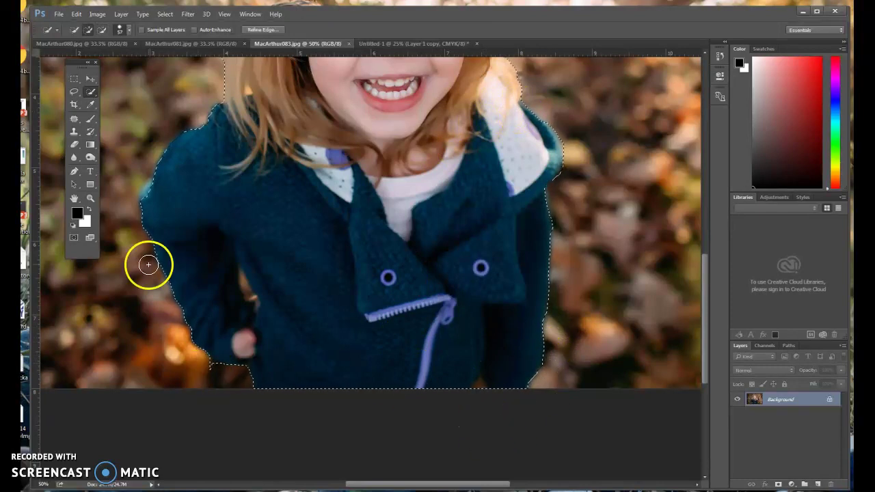
{"action": "left_click", "coordinate": [208, 365]}
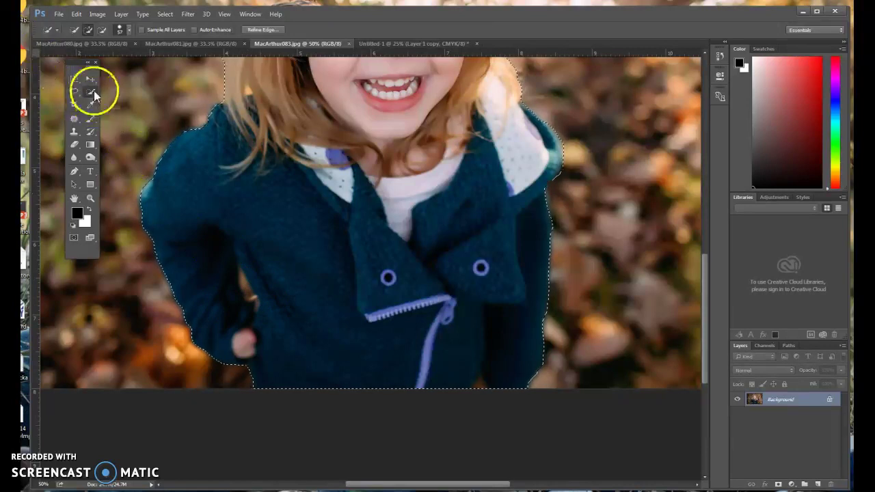
Reduce the selection brush to 23 px and subtract the background gap between the girl's arm and body.
{"action": "left_click", "coordinate": [119, 29]}
{"action": "left_click", "coordinate": [85, 60]}
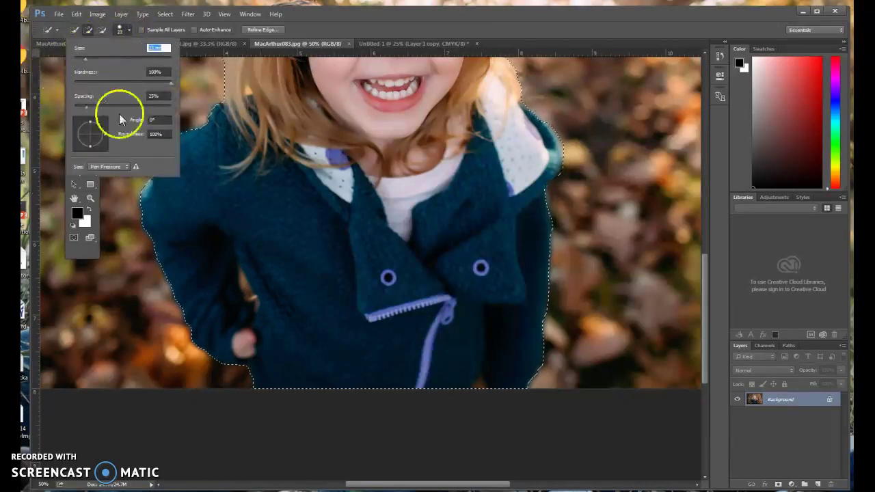
{"action": "left_click", "coordinate": [240, 289]}
{"action": "left_click_drag", "start_coordinate": [243, 281], "coordinate": [239, 269]}
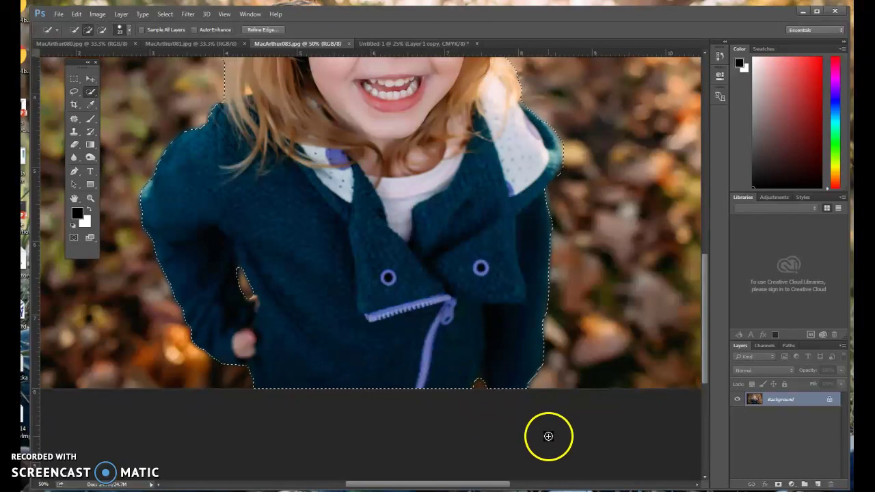
Copy the selected girl and paste her into the Untitled-1 document as a new layer.
{"action": "key", "text": "ctrl+d"}
{"action": "key", "text": "ctrl+minus"}
{"action": "key", "text": "ctrl+shift+d"}
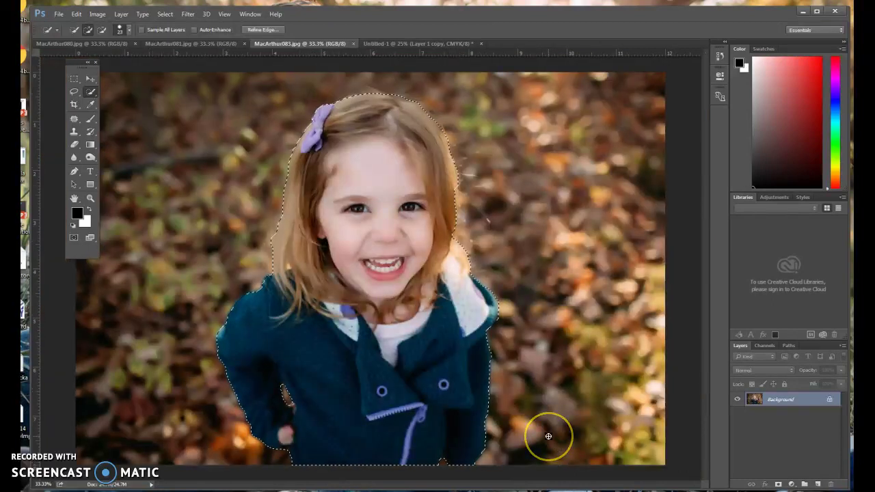
{"action": "left_click", "coordinate": [428, 245]}
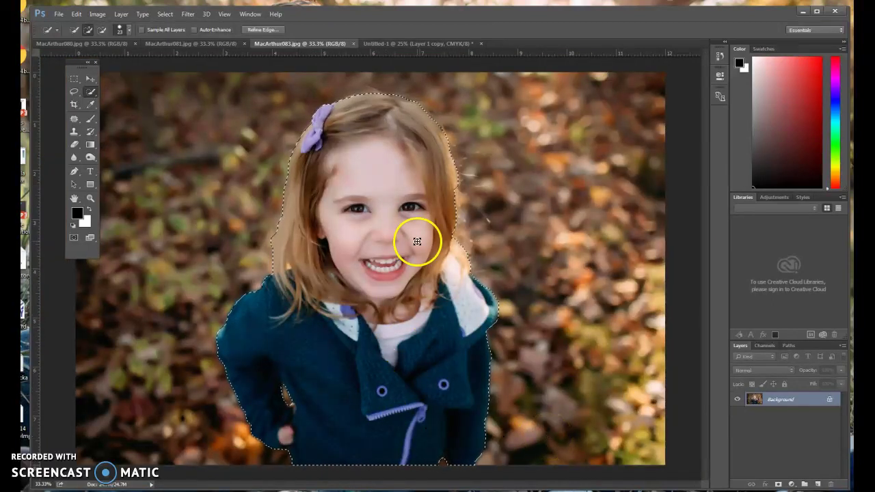
{"action": "mouse_move", "coordinate": [428, 246]}
{"action": "left_mouse_down"}
{"action": "mouse_move", "coordinate": [478, 192]}
{"action": "mouse_move", "coordinate": [477, 201]}
{"action": "mouse_move", "coordinate": [458, 197]}
{"action": "mouse_move", "coordinate": [453, 148]}
{"action": "mouse_move", "coordinate": [458, 173]}
{"action": "mouse_move", "coordinate": [385, 244]}
{"action": "mouse_move", "coordinate": [264, 251]}
{"action": "mouse_move", "coordinate": [278, 229]}
{"action": "mouse_move", "coordinate": [239, 305]}
{"action": "mouse_move", "coordinate": [305, 254]}
{"action": "left_mouse_up"}
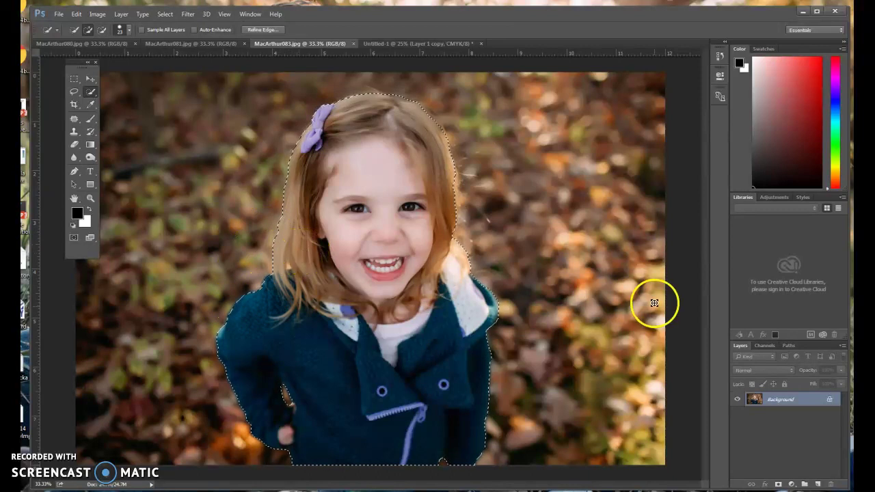
{"action": "left_click", "coordinate": [396, 43]}
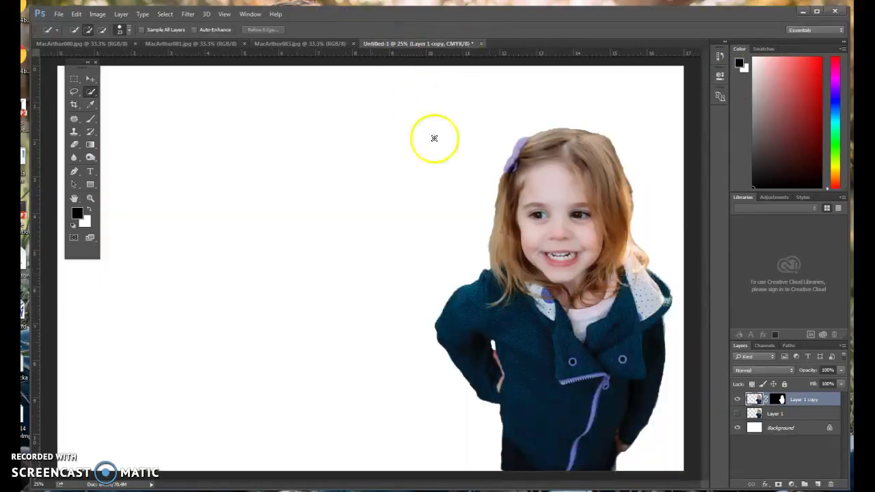
{"action": "key", "text": "ctrl+v"}
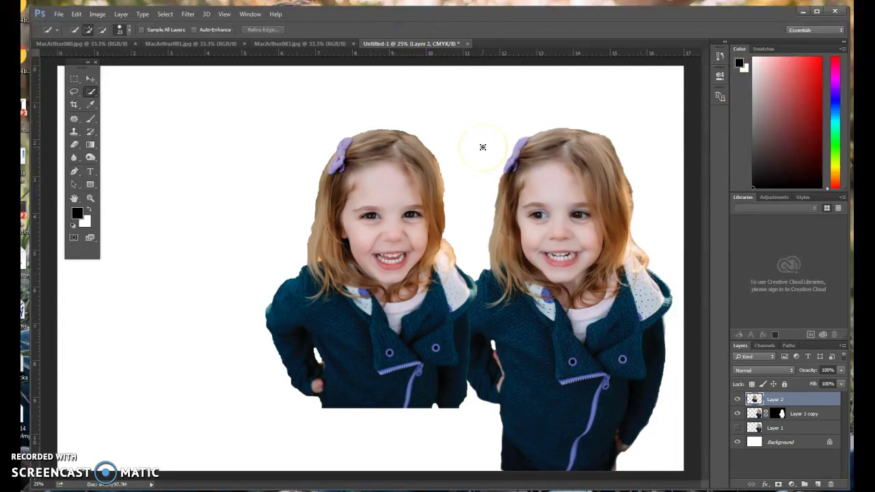
Scale the pasted girl on Layer 2 to about 140.6% and place her at the document's lower edge, overlapping the first girl.
{"action": "key", "text": "ctrl+minus"}
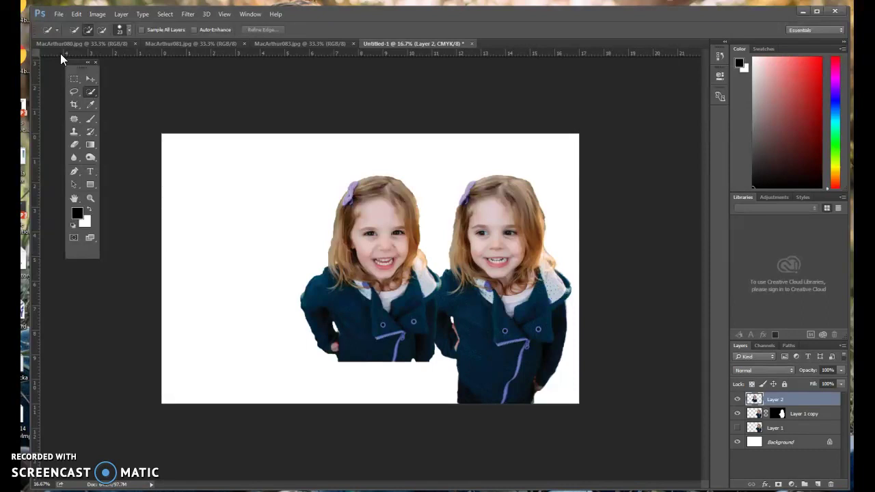
{"action": "key", "text": "ctrl+t"}
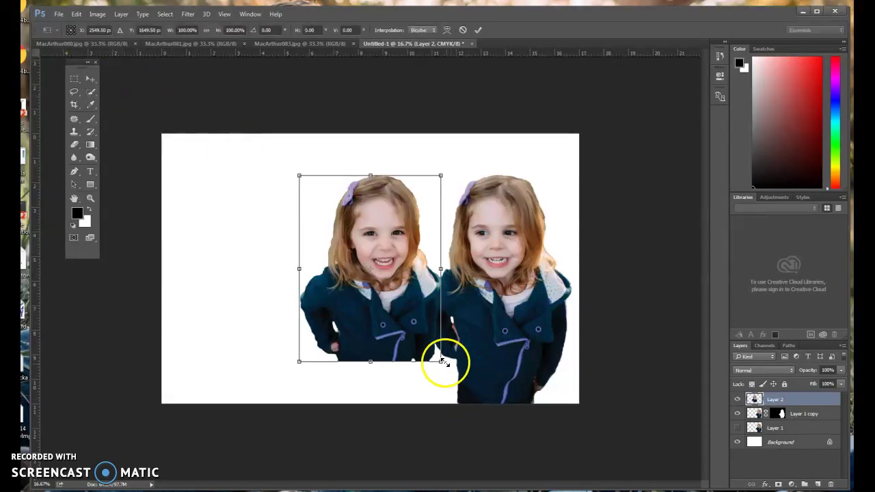
{"action": "left_click_drag", "start_coordinate": [441, 359], "coordinate": [523, 459]}
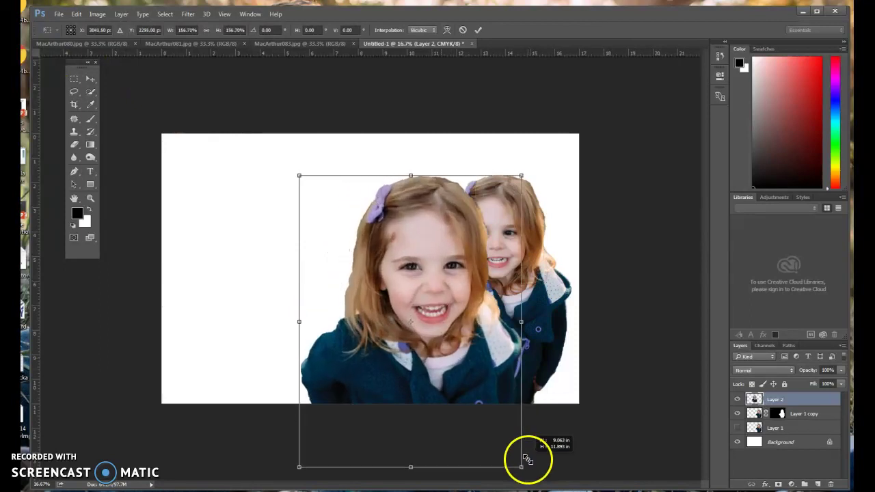
{"action": "left_click_drag", "start_coordinate": [476, 367], "coordinate": [422, 344]}
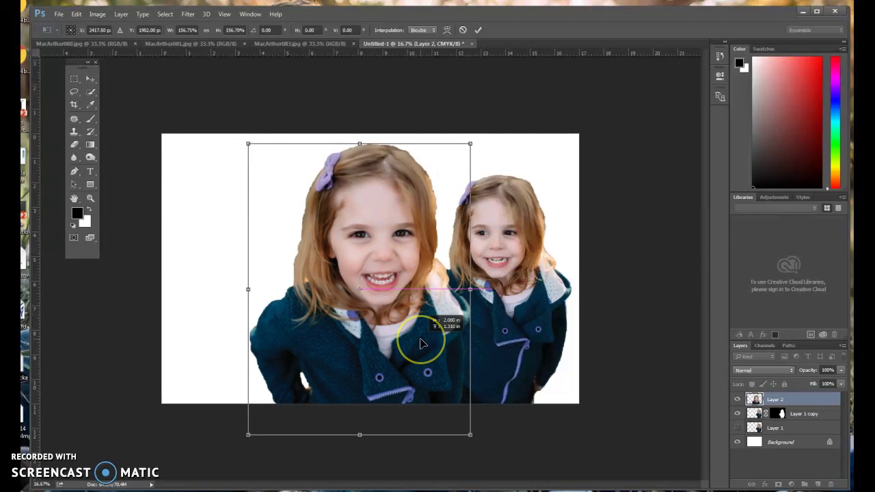
{"action": "left_click_drag", "start_coordinate": [470, 434], "coordinate": [437, 393]}
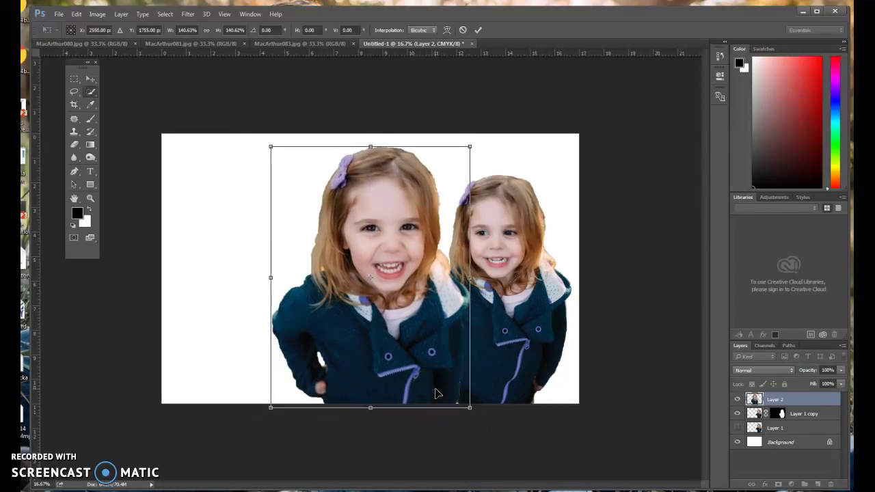
{"action": "key", "text": "Return"}
Scale the girl on Layer 1 copy to about 118.5% and place her against the document's lower right corner.
{"action": "left_click", "coordinate": [818, 413]}
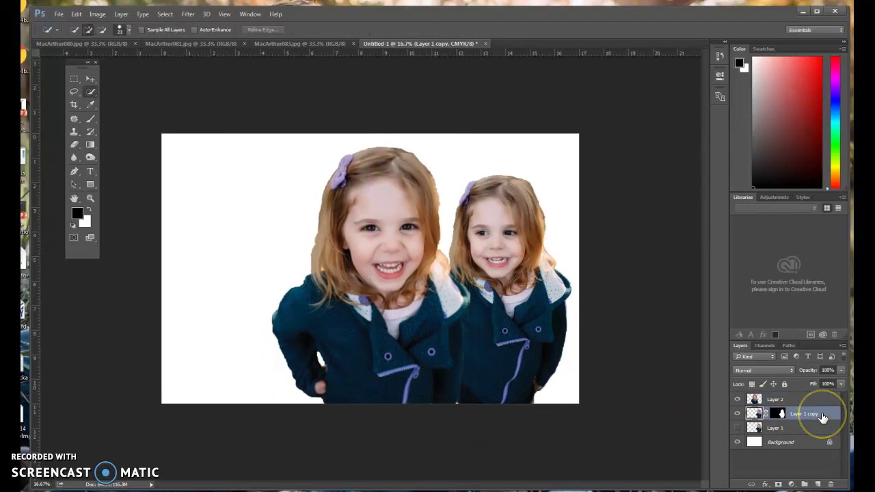
{"action": "key", "text": "ctrl+t"}
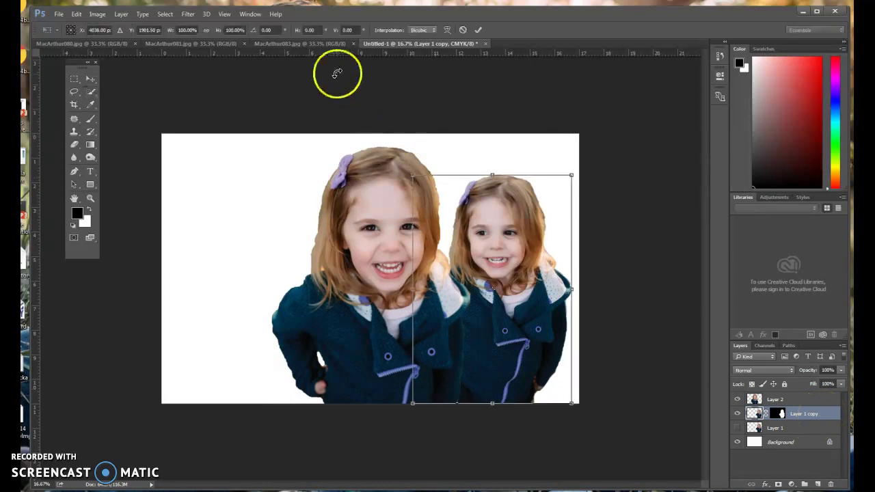
{"action": "left_click_drag", "start_coordinate": [410, 175], "coordinate": [375, 137]}
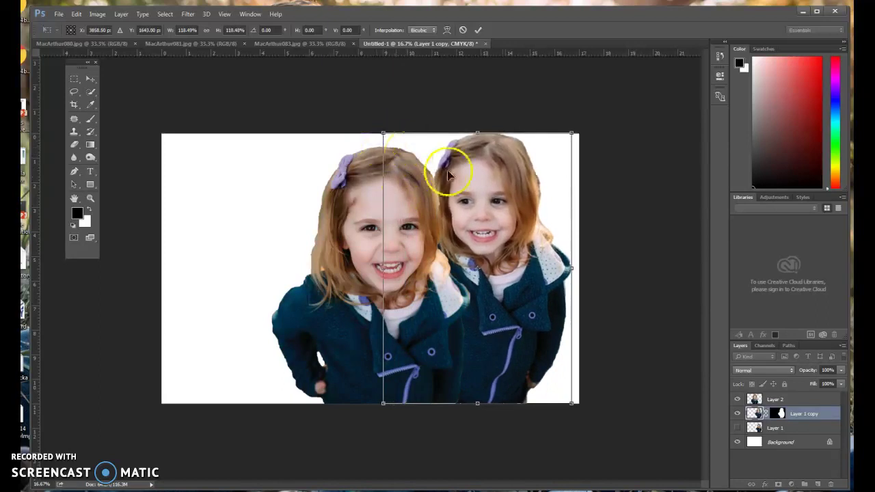
{"action": "left_click_drag", "start_coordinate": [531, 213], "coordinate": [544, 225]}
{"action": "key", "text": "Return"}
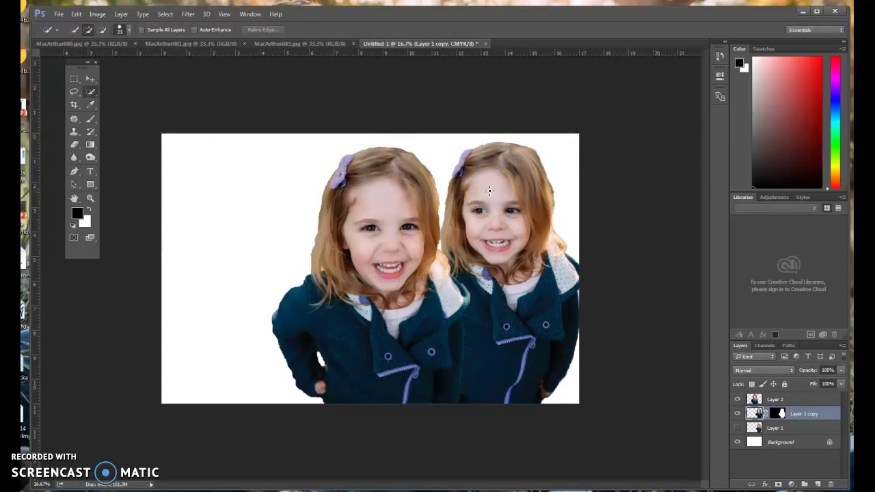
Switch to MacArthur081.jpg and select the whole girl with the Quick Selection tool, using a 176 px brush.
{"action": "left_click", "coordinate": [193, 43]}
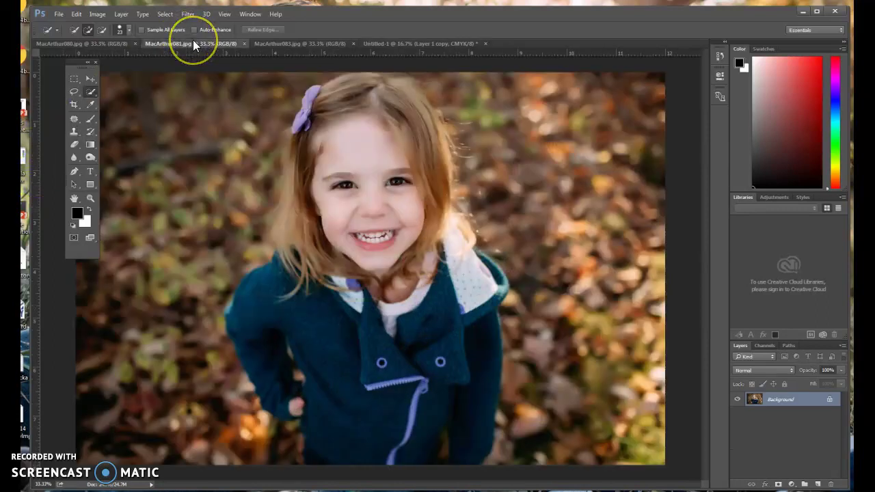
{"action": "left_click", "coordinate": [105, 44]}
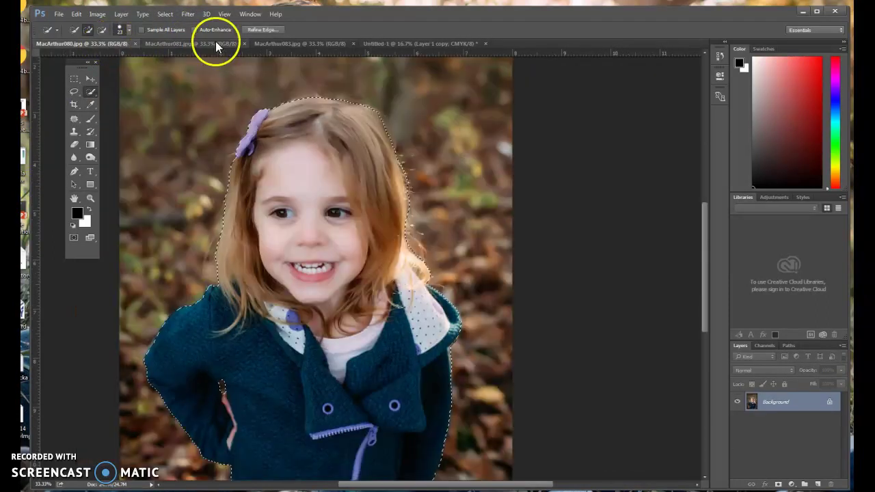
{"action": "left_click", "coordinate": [205, 43]}
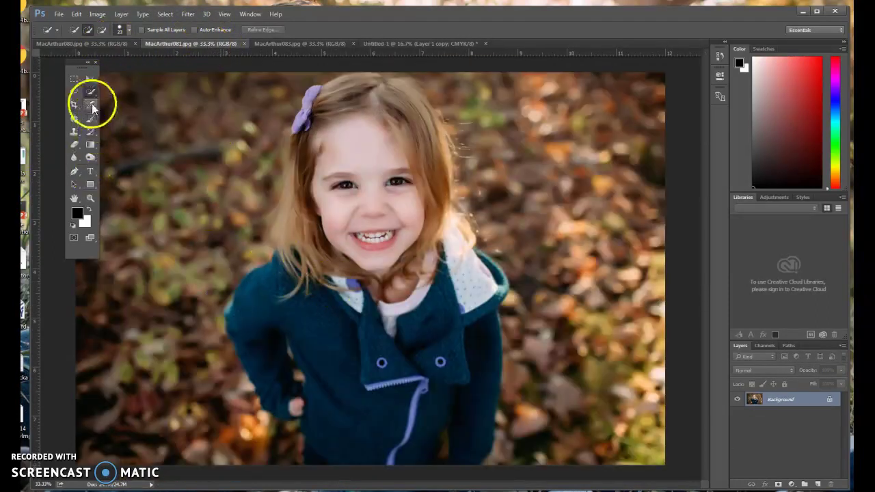
{"action": "left_click", "coordinate": [127, 29]}
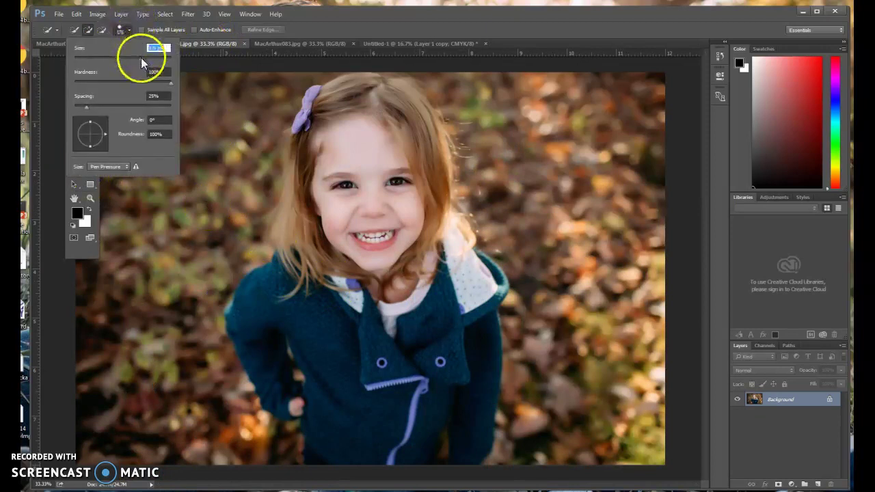
{"action": "mouse_move", "coordinate": [385, 280]}
{"action": "left_mouse_down"}
{"action": "mouse_move", "coordinate": [359, 262]}
{"action": "mouse_move", "coordinate": [339, 180]}
{"action": "mouse_move", "coordinate": [334, 117]}
{"action": "mouse_move", "coordinate": [347, 89]}
{"action": "mouse_move", "coordinate": [315, 129]}
{"action": "mouse_move", "coordinate": [301, 275]}
{"action": "mouse_move", "coordinate": [271, 352]}
{"action": "mouse_move", "coordinate": [273, 382]}
{"action": "mouse_move", "coordinate": [326, 415]}
{"action": "mouse_move", "coordinate": [336, 440]}
{"action": "mouse_move", "coordinate": [423, 448]}
{"action": "mouse_move", "coordinate": [436, 431]}
{"action": "mouse_move", "coordinate": [458, 285]}
{"action": "mouse_move", "coordinate": [487, 276]}
{"action": "mouse_move", "coordinate": [442, 230]}
{"action": "mouse_move", "coordinate": [420, 122]}
{"action": "left_mouse_up"}
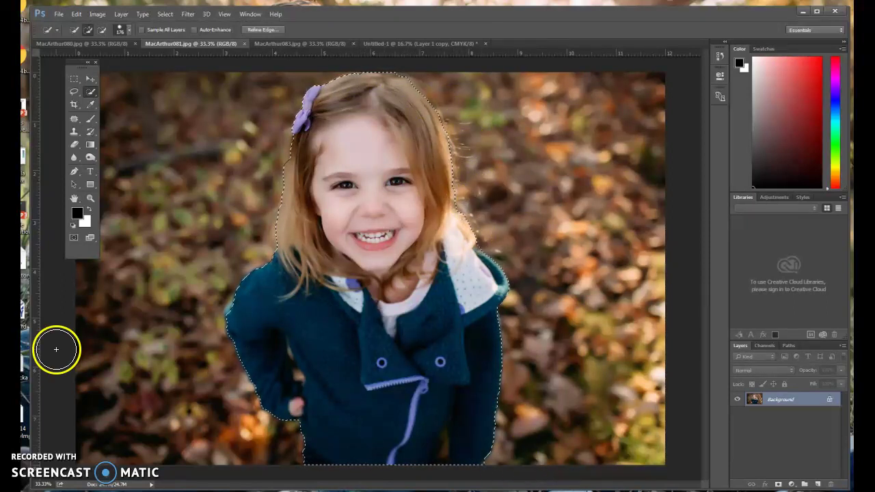
Reduce the selection brush to 20 px and subtract the background gaps between the girl's arms and body.
{"action": "left_click", "coordinate": [130, 31]}
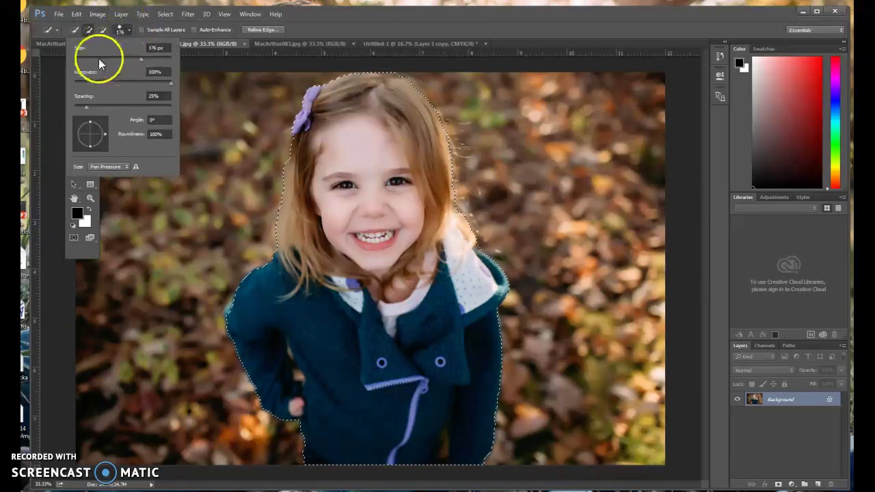
{"action": "left_click", "coordinate": [298, 378]}
{"action": "left_click_drag", "start_coordinate": [291, 357], "coordinate": [288, 345]}
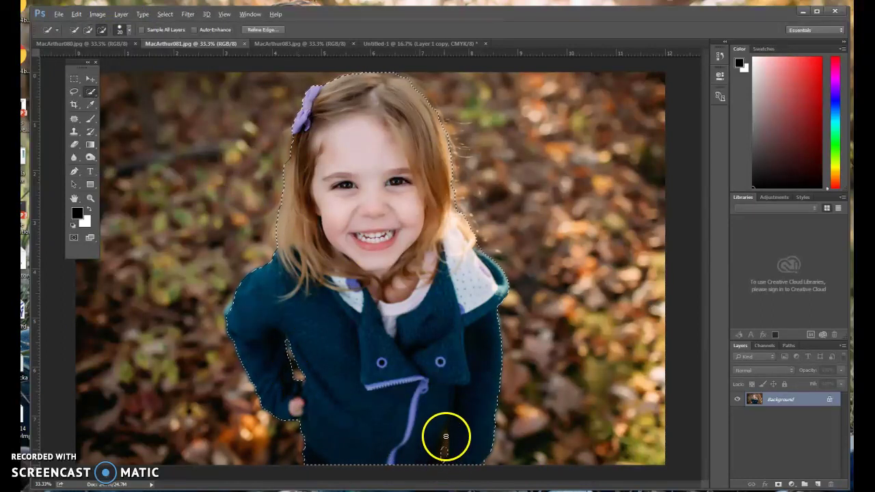
{"action": "left_click_drag", "start_coordinate": [445, 433], "coordinate": [439, 465]}
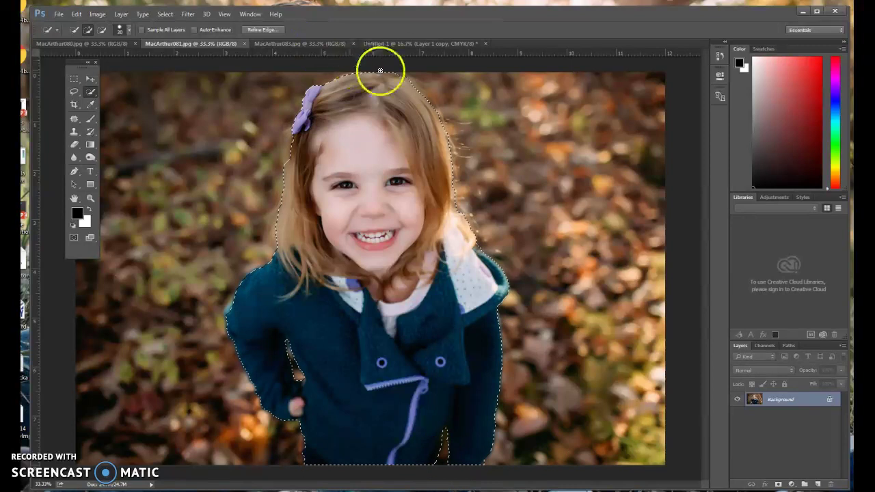
Copy the selected girl into the Untitled-1 document and move her to the lower left of the canvas.
{"action": "left_click", "coordinate": [412, 43]}
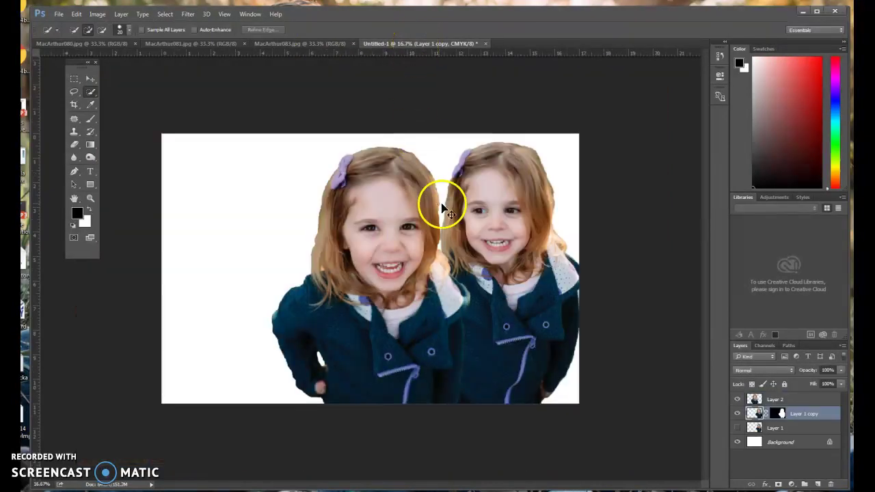
{"action": "key", "text": "ctrl+v"}
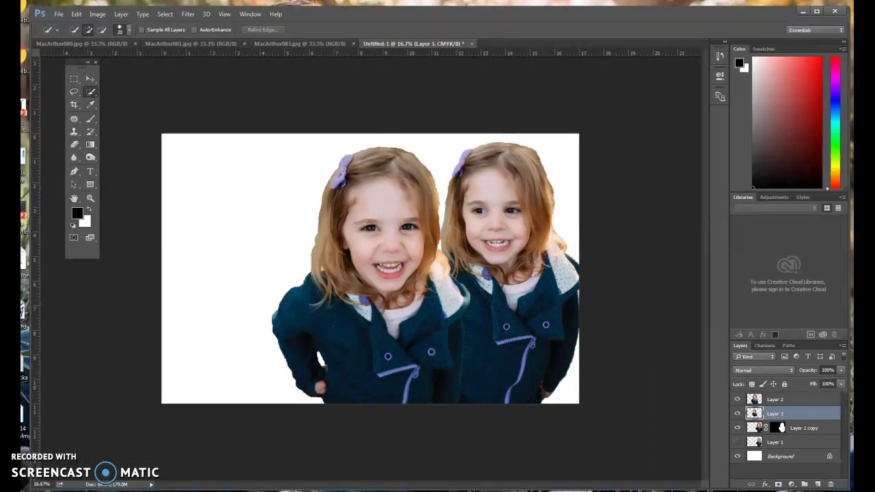
{"action": "left_click", "coordinate": [91, 81]}
{"action": "left_click_drag", "start_coordinate": [371, 270], "coordinate": [278, 324]}
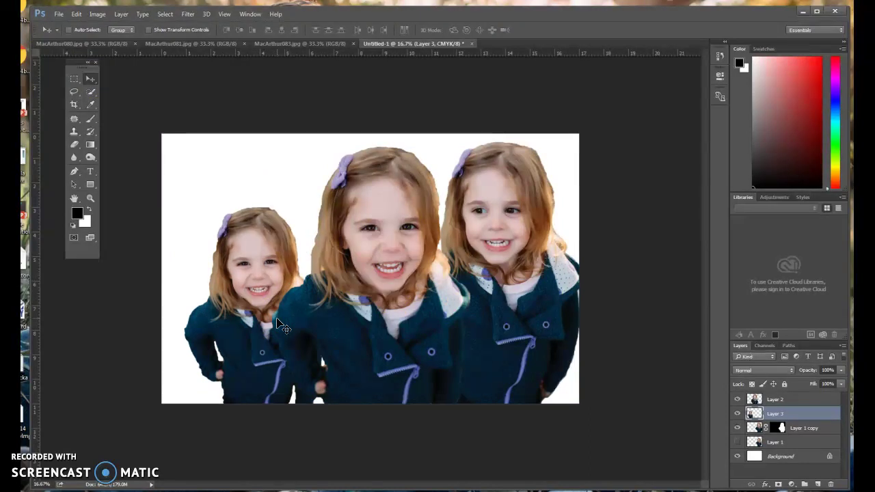
Scale the girl on Layer 3 to about 145% and move her to the middle of the canvas, behind Layer 2.
{"action": "key", "text": "ctrl+t"}
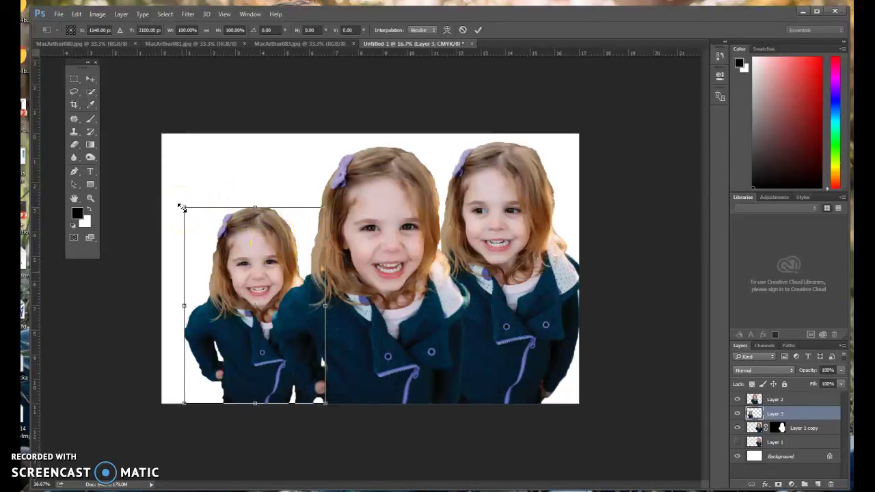
{"action": "left_click_drag", "start_coordinate": [182, 208], "coordinate": [123, 112]}
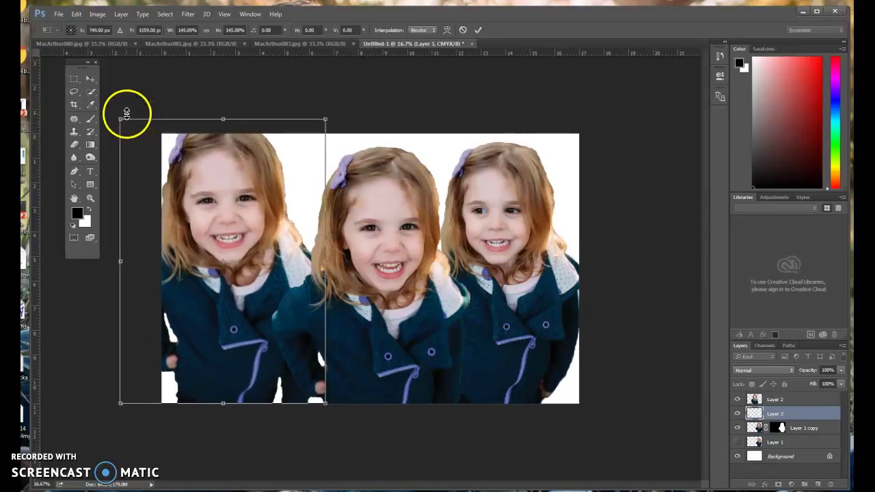
{"action": "left_click_drag", "start_coordinate": [185, 195], "coordinate": [367, 231]}
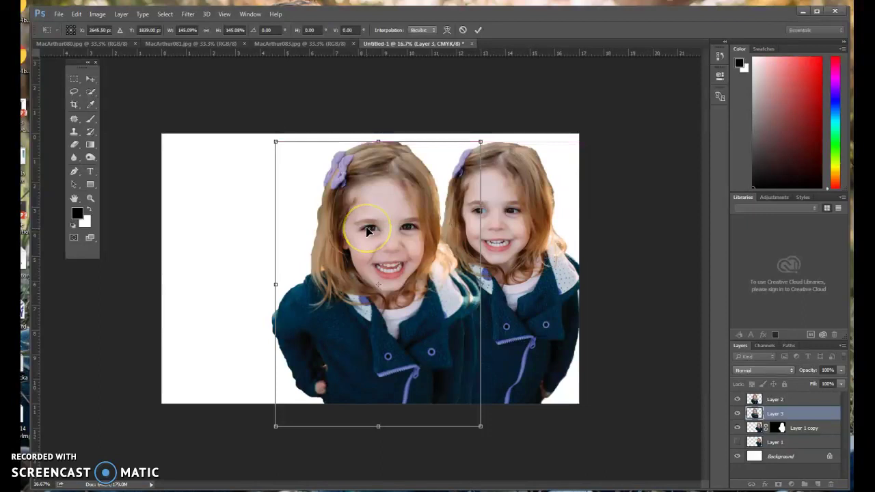
{"action": "key", "text": "Return"}
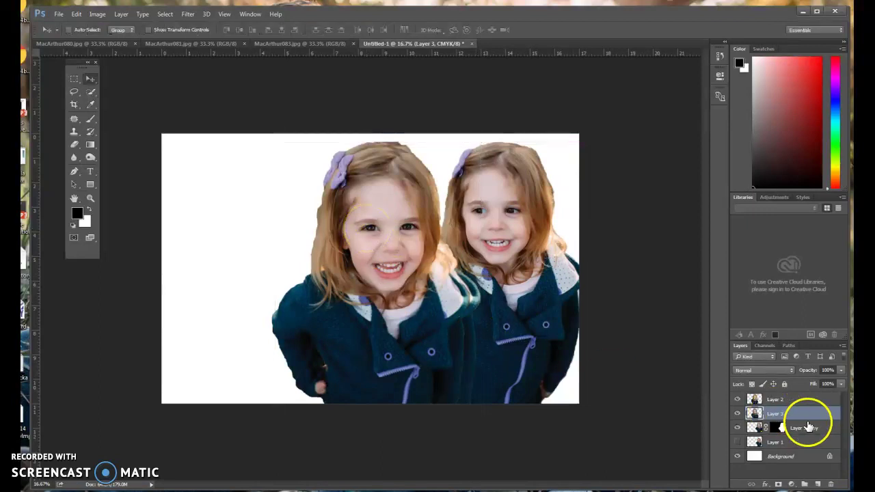
Move the girl on Layer 2 to the canvas's left edge and scale her to about 99.3%, level with the middle girl.
{"action": "left_click", "coordinate": [798, 401]}
{"action": "left_click_drag", "start_coordinate": [420, 328], "coordinate": [288, 320]}
{"action": "key", "text": "ctrl+t"}
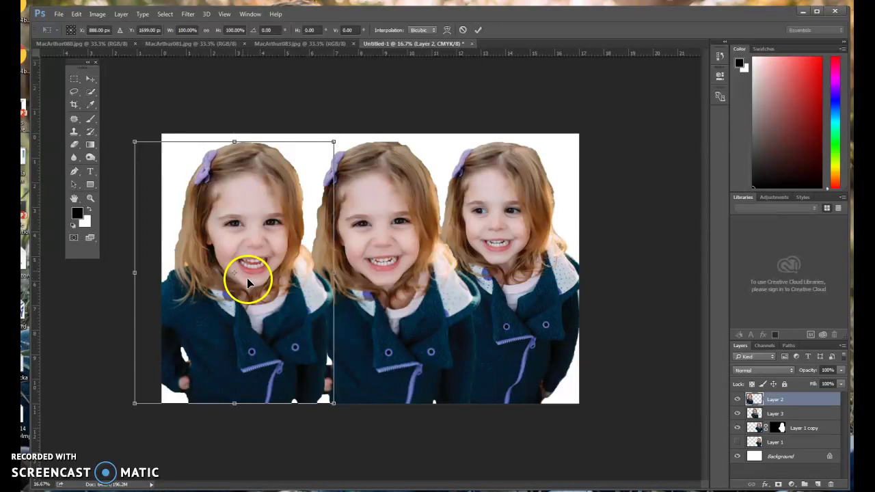
{"action": "left_click_drag", "start_coordinate": [134, 143], "coordinate": [148, 152]}
{"action": "left_click_drag", "start_coordinate": [225, 250], "coordinate": [205, 255]}
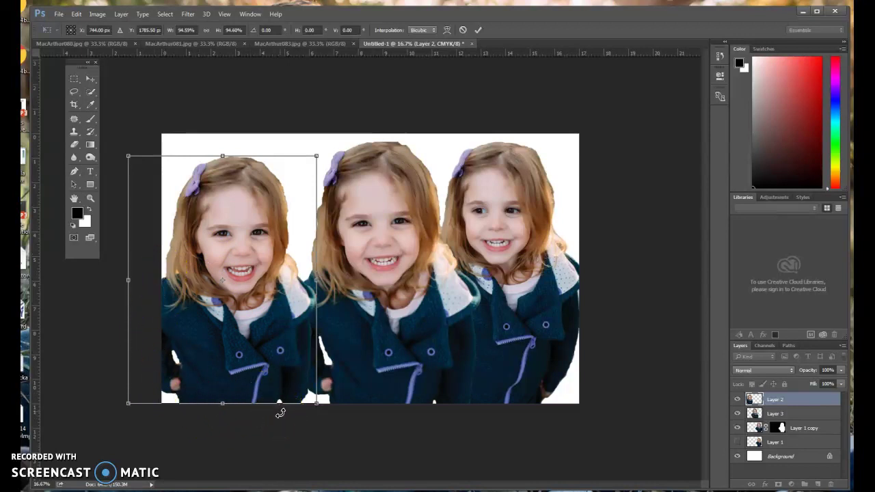
{"action": "left_click_drag", "start_coordinate": [317, 155], "coordinate": [327, 142]}
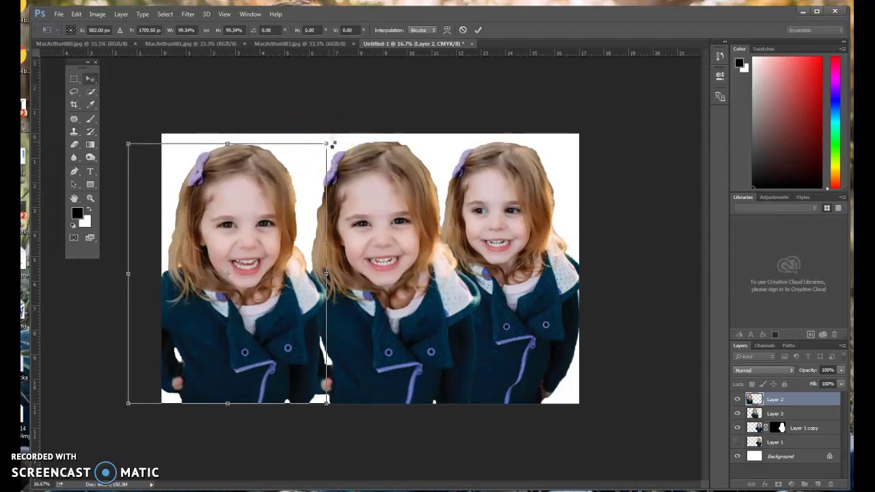
{"action": "key", "text": "Return"}
Place Layer 2 below Layer 3 in the stacking order and shift its girl slightly right and down.
{"action": "left_click_drag", "start_coordinate": [777, 404], "coordinate": [784, 424]}
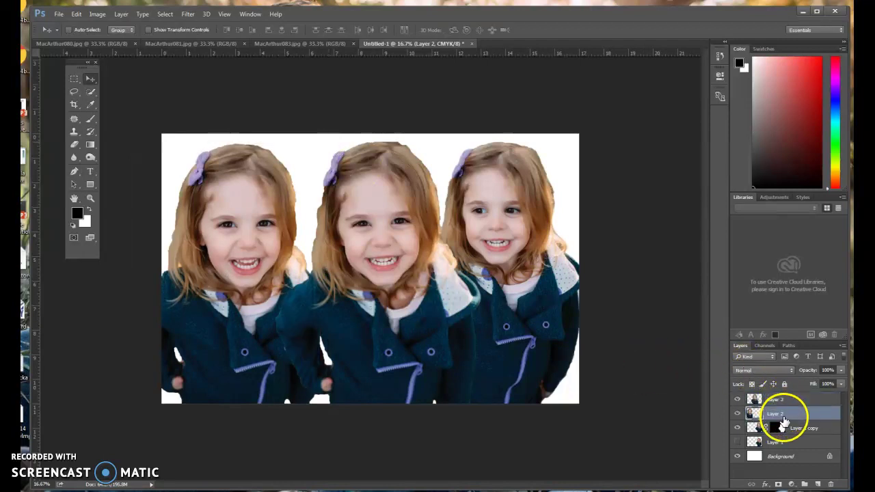
{"action": "mouse_move", "coordinate": [404, 289]}
{"action": "left_mouse_down"}
{"action": "mouse_move", "coordinate": [402, 298]}
{"action": "mouse_move", "coordinate": [412, 289]}
{"action": "left_mouse_up"}
{"action": "left_click_drag", "start_coordinate": [248, 389], "coordinate": [249, 394]}
Scale the girl on Layer 3 to about 110.6% and center her between the other two girls.
{"action": "left_click", "coordinate": [783, 399]}
{"action": "left_click_drag", "start_coordinate": [416, 371], "coordinate": [390, 356]}
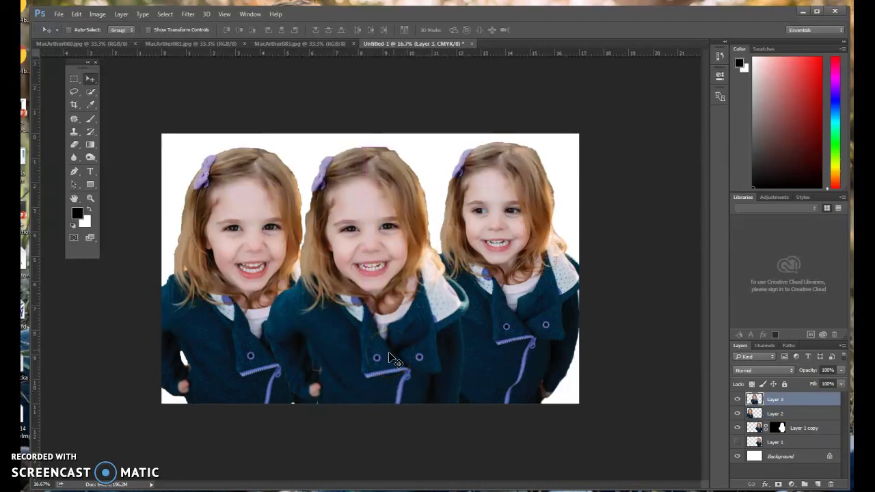
{"action": "key", "text": "ctrl+t"}
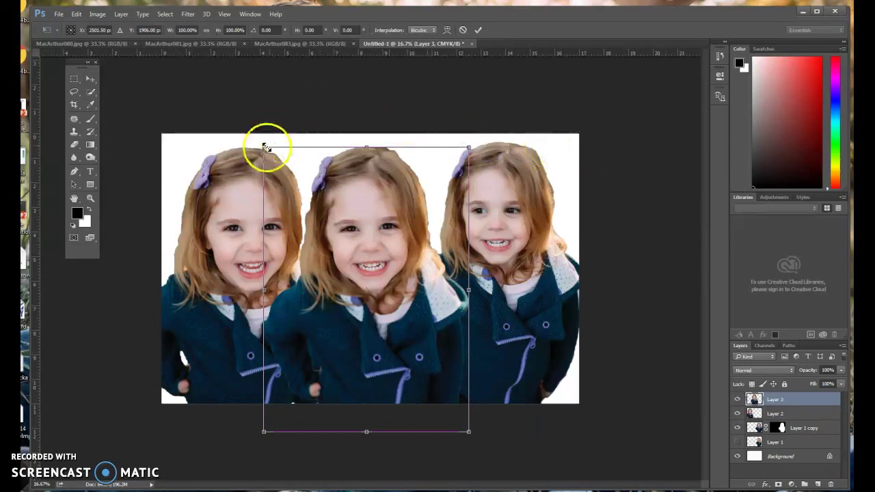
{"action": "left_click_drag", "start_coordinate": [264, 148], "coordinate": [240, 118]}
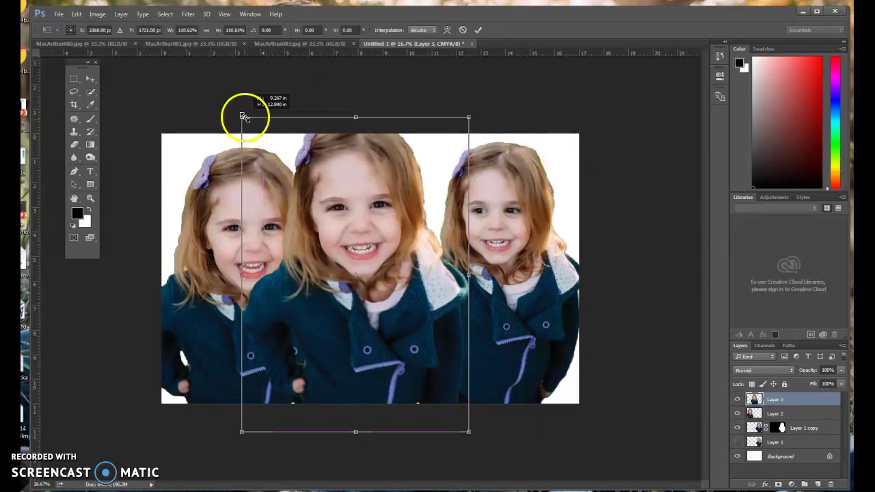
{"action": "left_click_drag", "start_coordinate": [352, 193], "coordinate": [362, 219]}
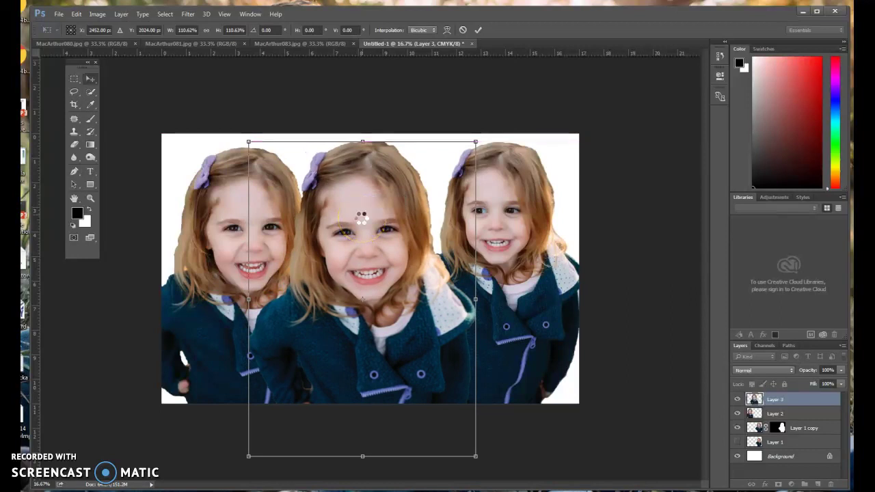
{"action": "key", "text": "Return"}
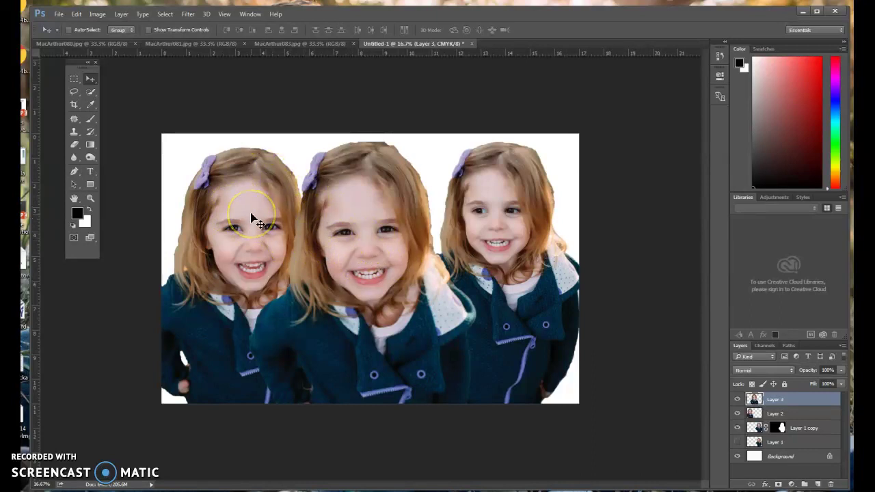
{"action": "mouse_move", "coordinate": [252, 218]}
{"action": "left_mouse_down"}
{"action": "mouse_move", "coordinate": [246, 212]}
{"action": "mouse_move", "coordinate": [253, 214]}
{"action": "left_mouse_up"}
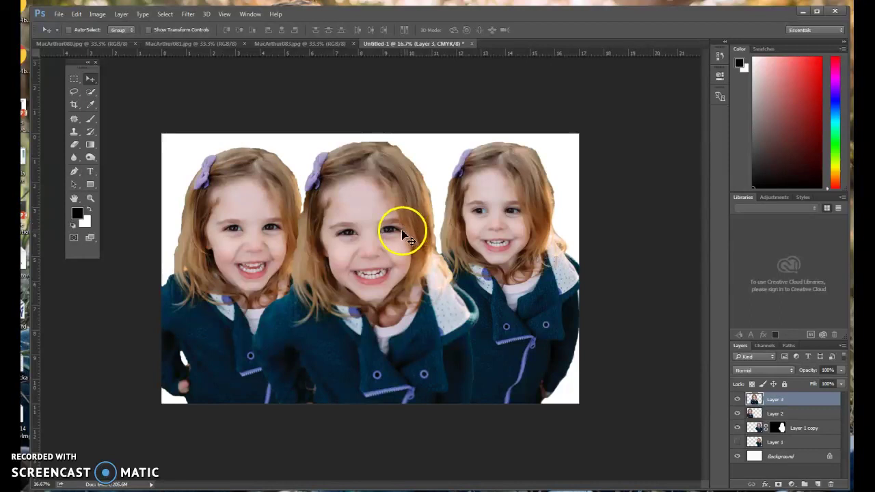
Fill the Background layer with black using the Paint Bucket tool.
{"action": "left_click", "coordinate": [806, 459]}
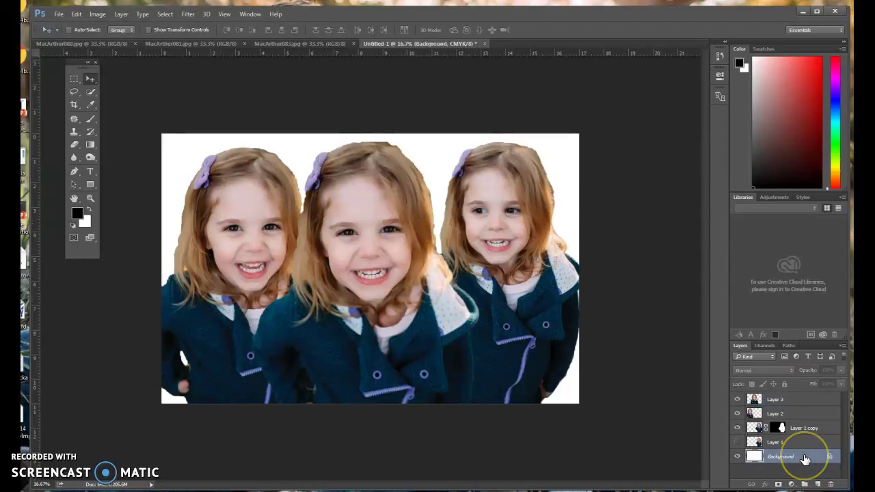
{"action": "left_click", "coordinate": [91, 148]}
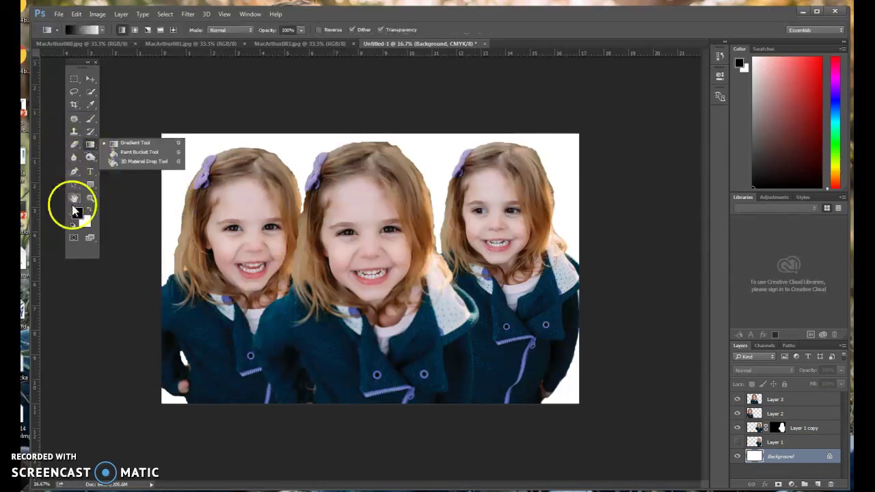
{"action": "left_click", "coordinate": [128, 152]}
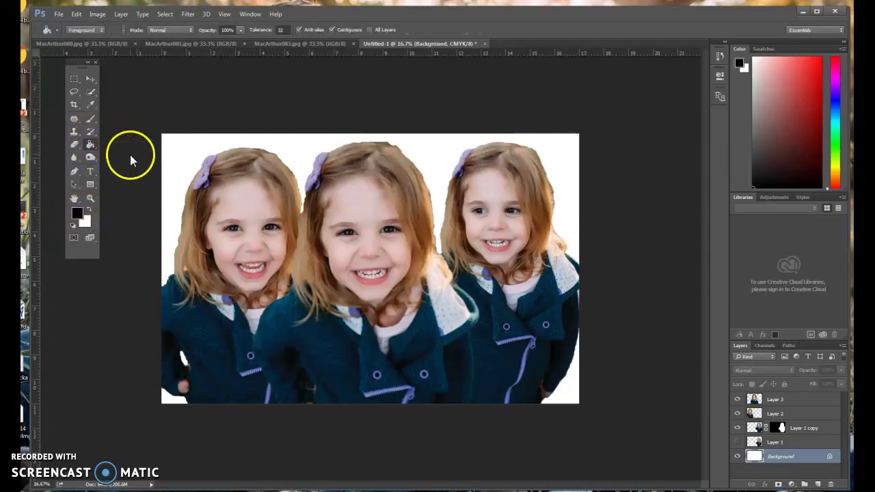
{"action": "left_click", "coordinate": [183, 146]}
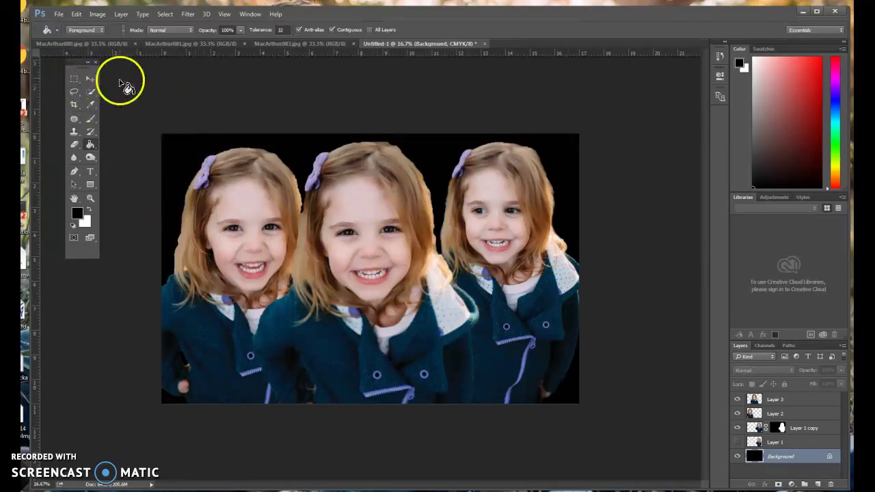
Add a Levels adjustment layer above Layer 3 with the black input level at 34 and the white input level at about 232.
{"action": "left_click", "coordinate": [782, 401]}
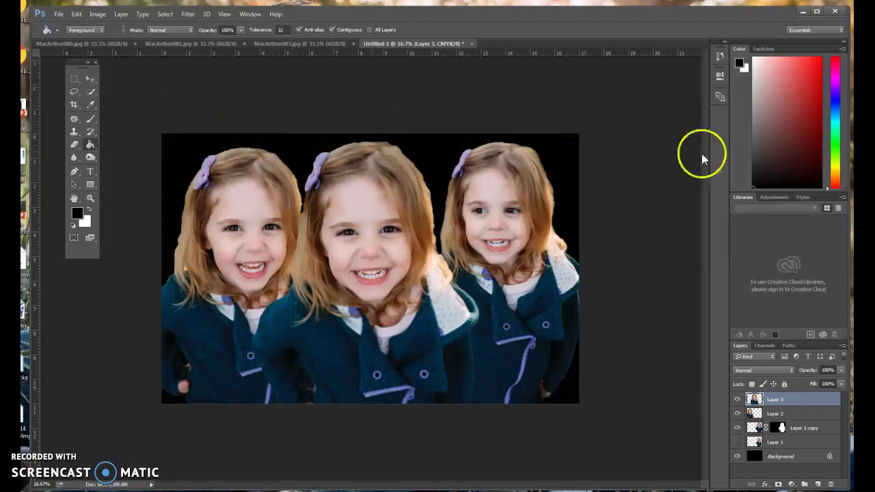
{"action": "left_click", "coordinate": [769, 197]}
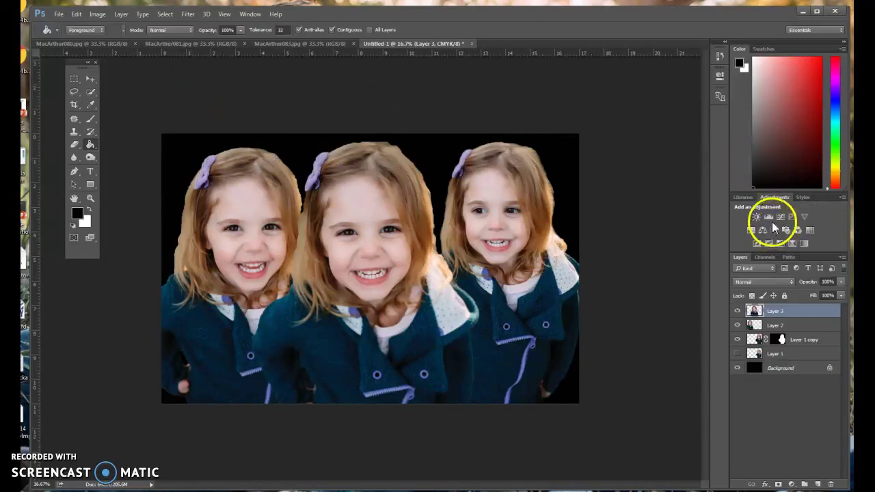
{"action": "left_click", "coordinate": [765, 216]}
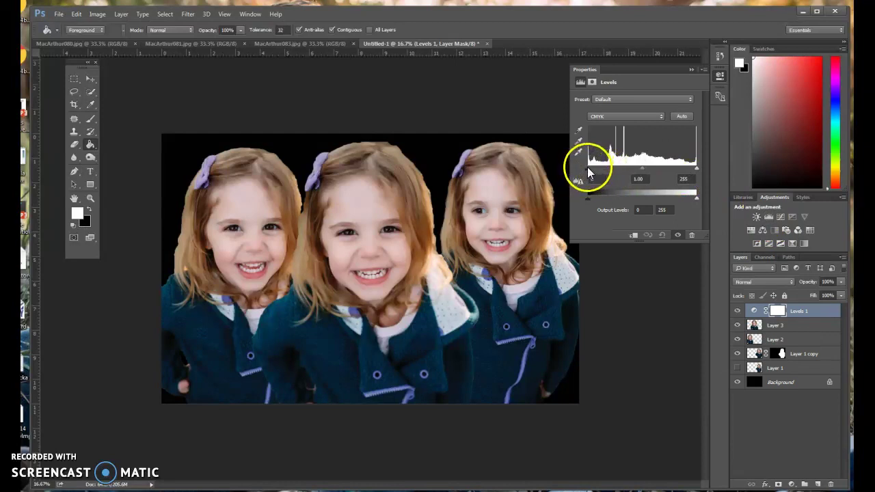
{"action": "left_click_drag", "start_coordinate": [588, 167], "coordinate": [604, 175]}
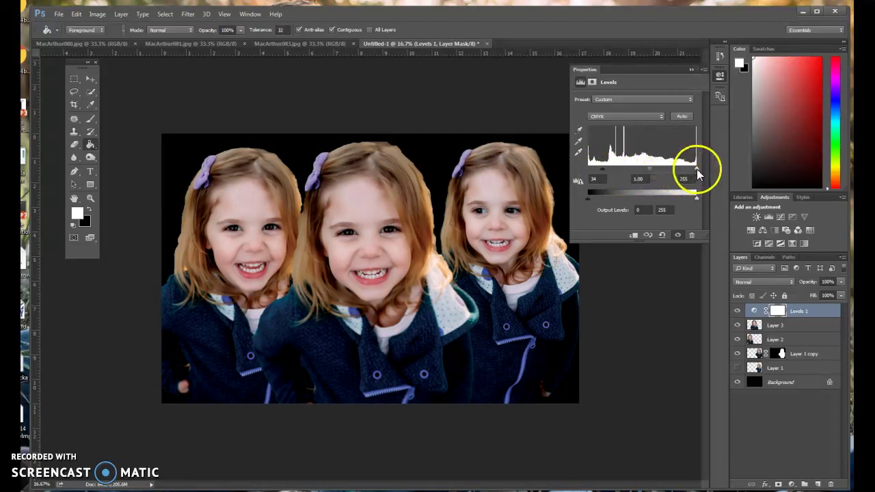
{"action": "left_click_drag", "start_coordinate": [691, 169], "coordinate": [687, 171]}
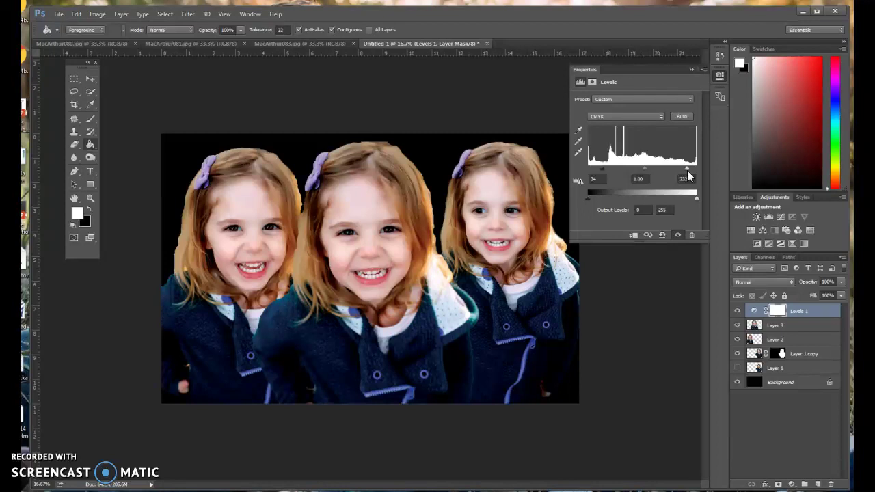
{"action": "left_click", "coordinate": [691, 70]}
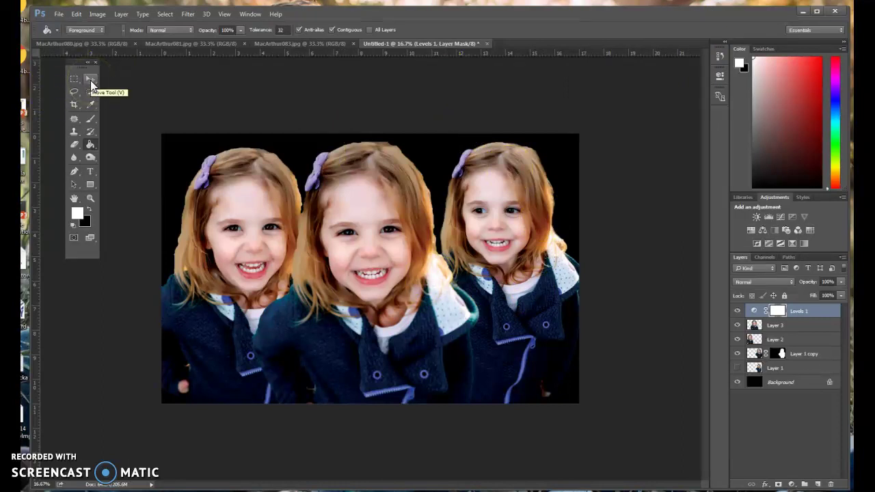
Copy the selected girl in MacArthur081.jpg onto a new layer above its background photo.
{"action": "left_click", "coordinate": [287, 45]}
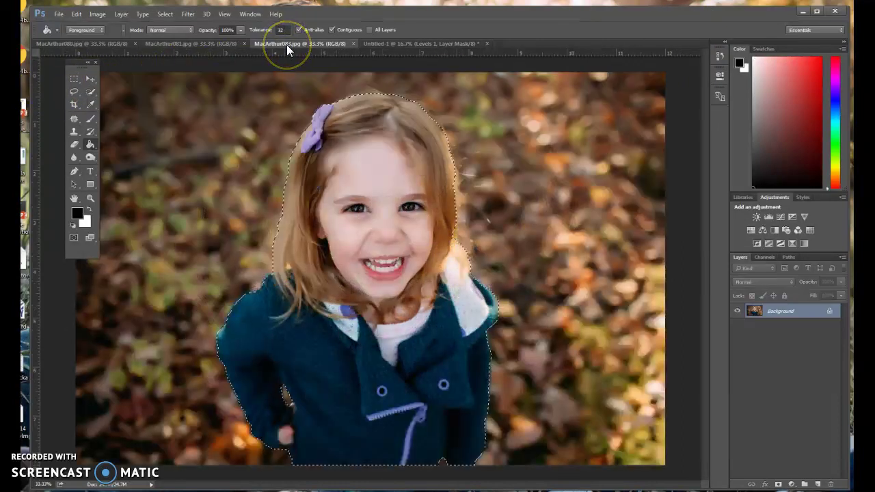
{"action": "left_click", "coordinate": [213, 41]}
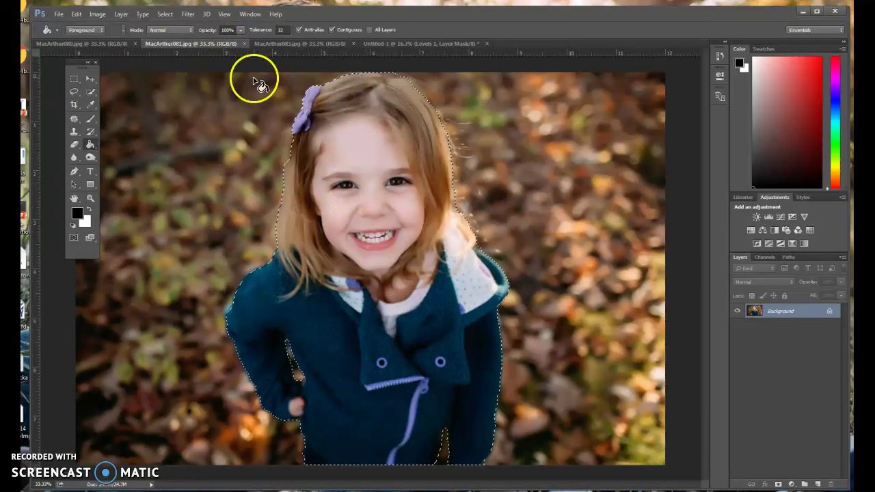
{"action": "key", "text": "ctrl+minus"}
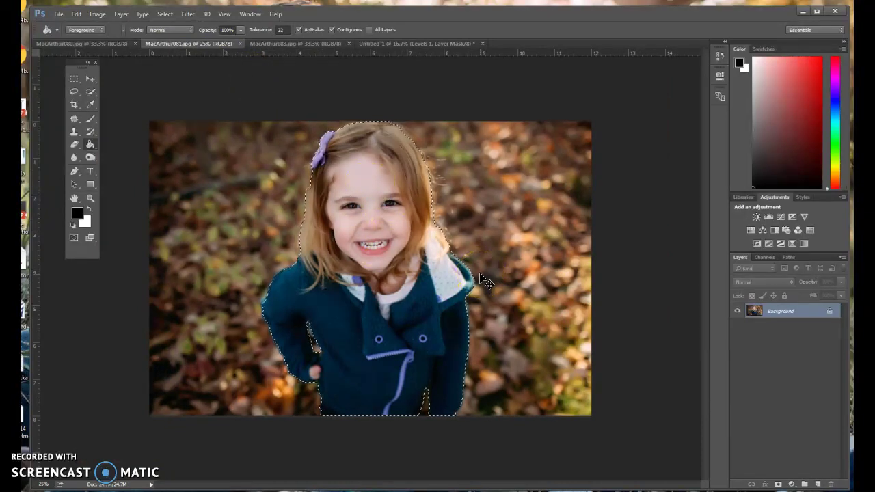
{"action": "left_click", "coordinate": [818, 485]}
{"action": "key", "text": "ctrl+v"}
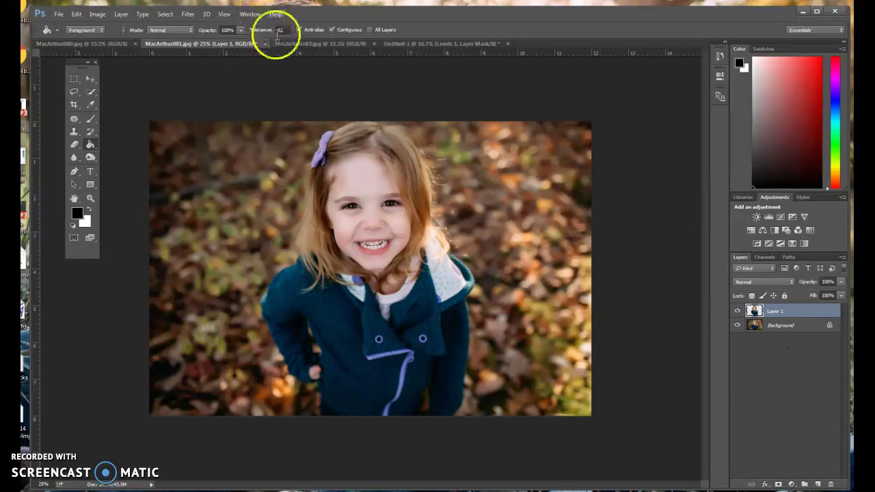
Hide the Levels 1, Layer 3, Layer 1 copy and Background layers in Untitled-1, leaving only Layer 2 visible.
{"action": "left_click", "coordinate": [424, 43]}
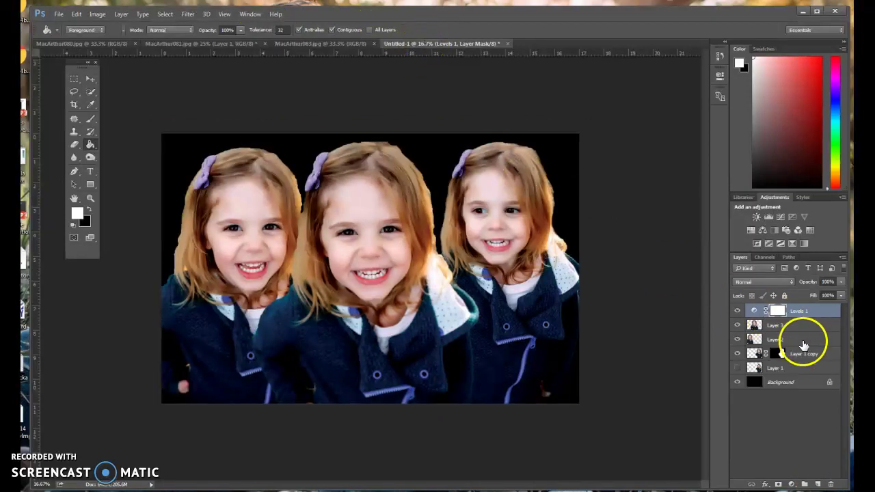
{"action": "left_click", "coordinate": [737, 311]}
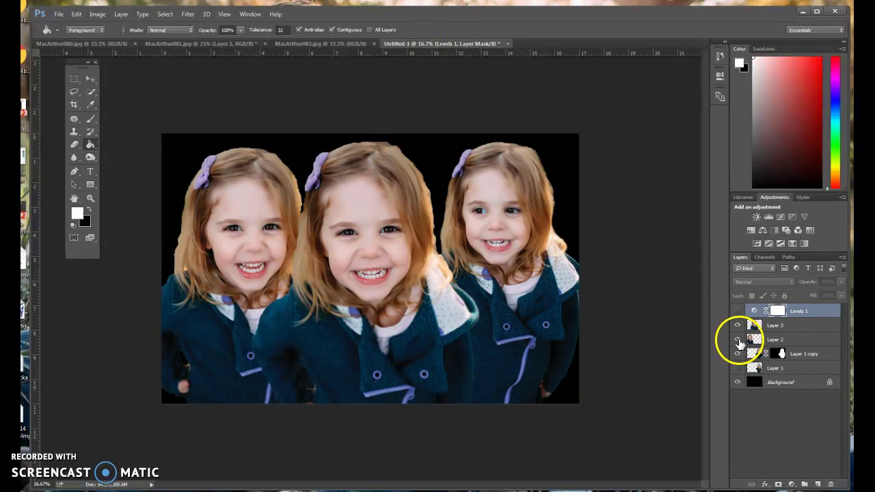
{"action": "left_click", "coordinate": [737, 326]}
{"action": "left_click", "coordinate": [737, 354]}
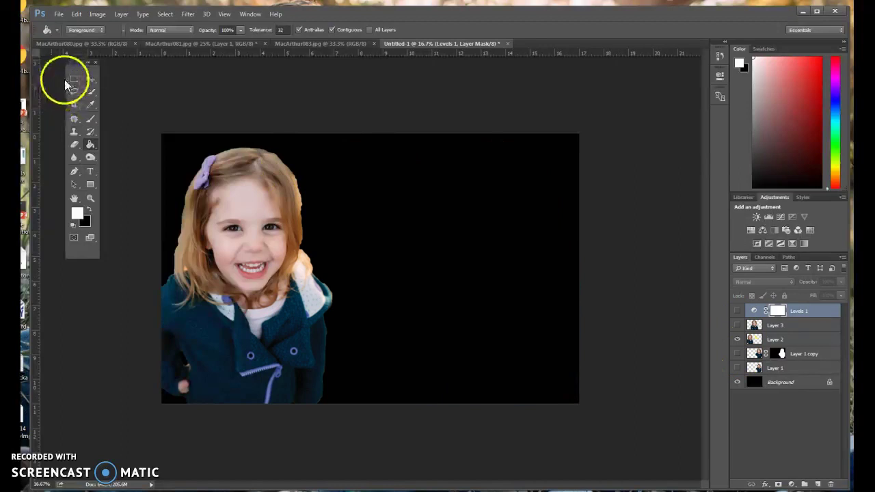
{"action": "left_click", "coordinate": [737, 382]}
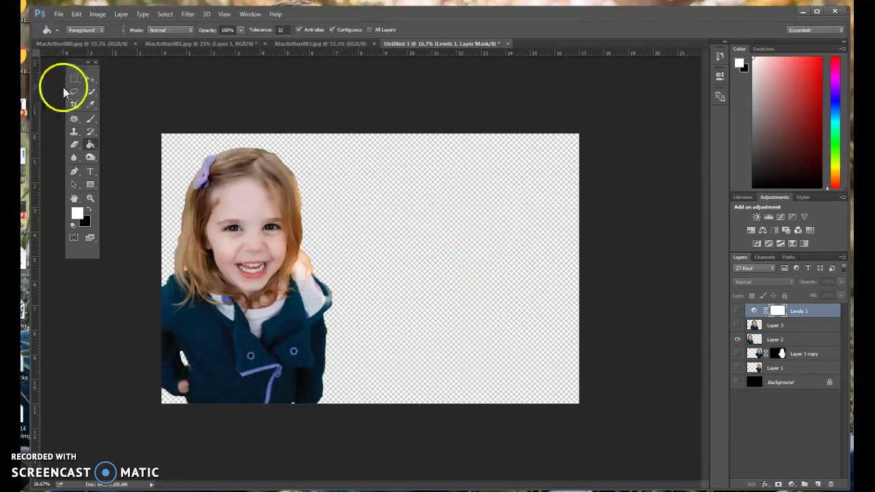
Copy the selected girl from MacArthur083.jpg into MacArthur081.jpg as a new layer and place it below Layer 1.
{"action": "left_click", "coordinate": [74, 80]}
{"action": "left_click", "coordinate": [177, 42]}
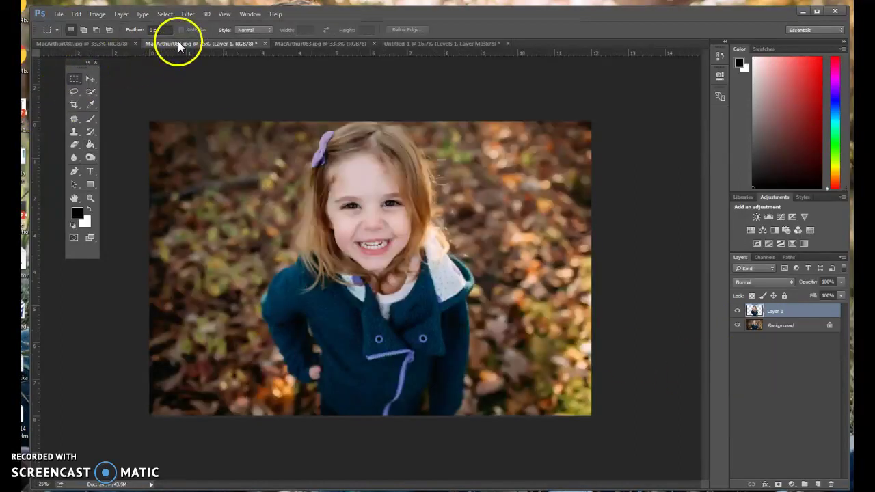
{"action": "left_click", "coordinate": [331, 45]}
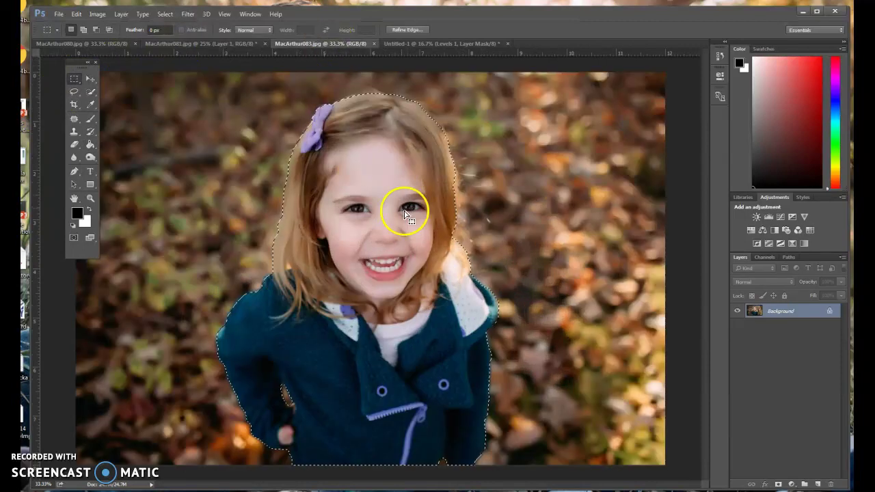
{"action": "left_click_drag", "start_coordinate": [416, 154], "coordinate": [401, 228]}
{"action": "left_click_drag", "start_coordinate": [780, 311], "coordinate": [789, 333]}
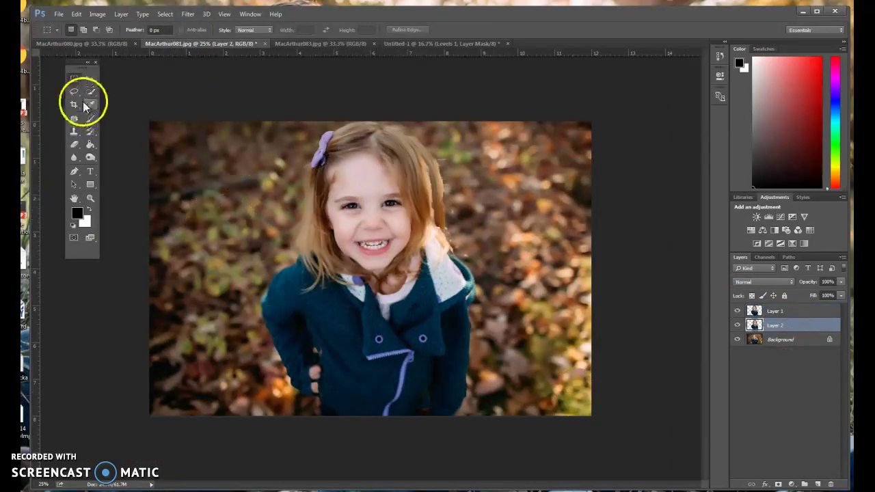
Move the girl on Layer 2 to the photo's left edge, beside the middle girl, and scale her down slightly.
{"action": "left_click", "coordinate": [90, 78]}
{"action": "left_click_drag", "start_coordinate": [354, 290], "coordinate": [211, 299]}
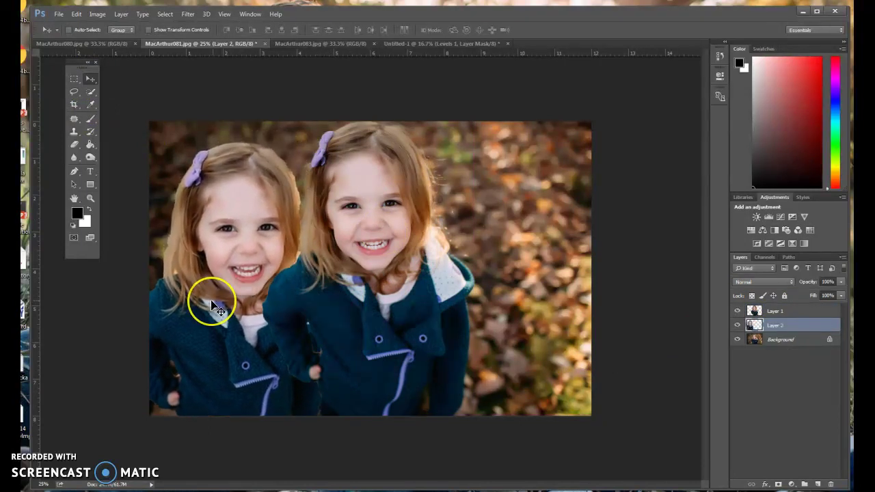
{"action": "key", "text": "ctrl+t"}
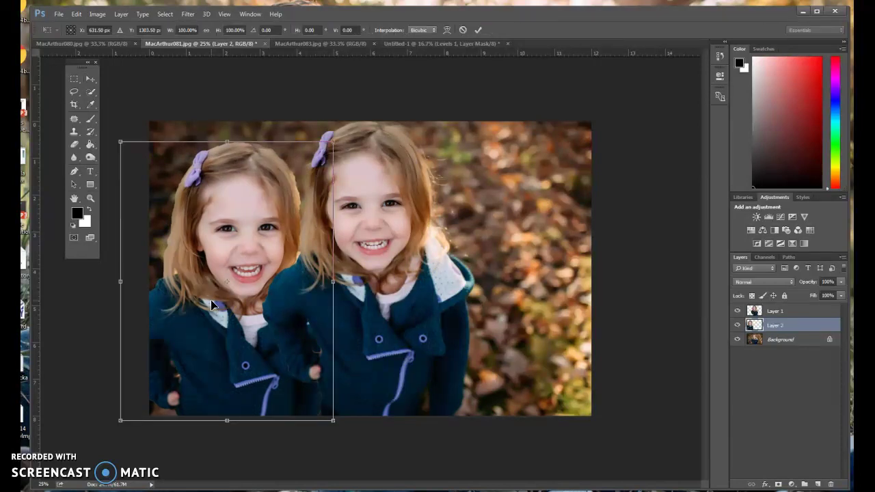
{"action": "left_click_drag", "start_coordinate": [120, 142], "coordinate": [131, 170]}
{"action": "mouse_move", "coordinate": [187, 207]}
{"action": "left_mouse_down"}
{"action": "mouse_move", "coordinate": [168, 213]}
{"action": "mouse_move", "coordinate": [170, 206]}
{"action": "left_mouse_up"}
{"action": "key", "text": "Return"}
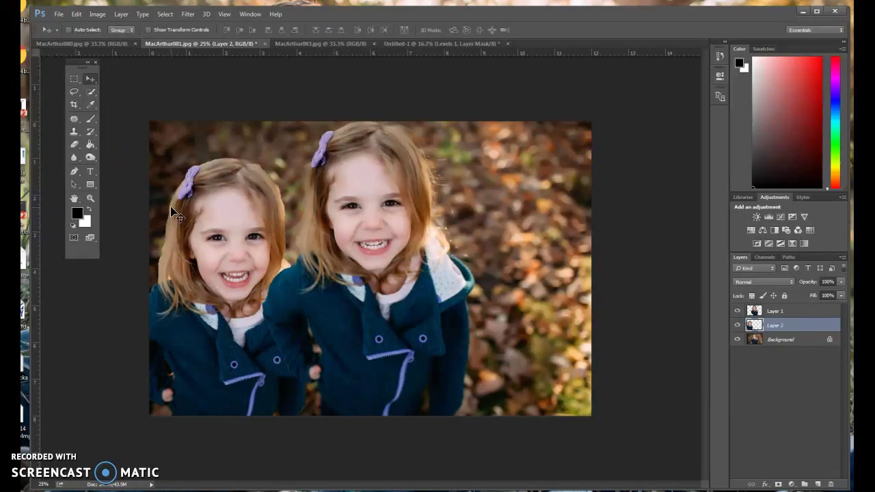
Copy the selected girl from MacArthur080.jpg into MacArthur081.jpg on a new layer below Layer 1 and place her right of the middle girl.
{"action": "left_click", "coordinate": [92, 42]}
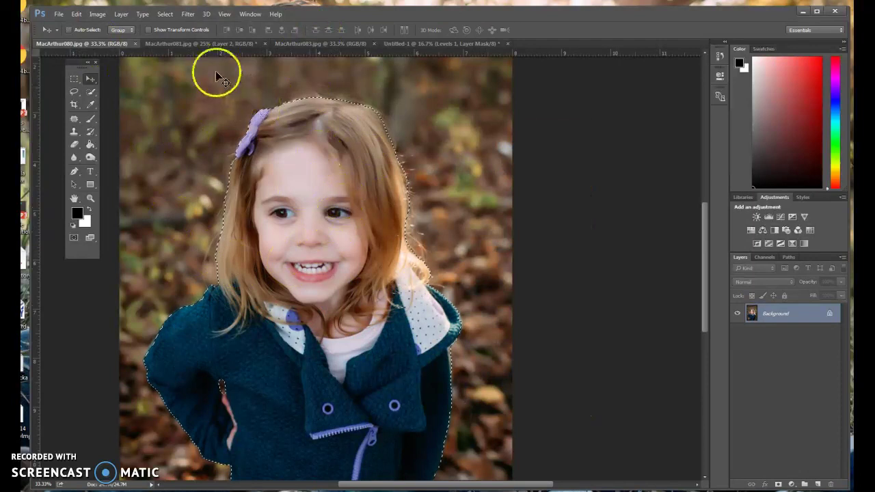
{"action": "left_click", "coordinate": [207, 43]}
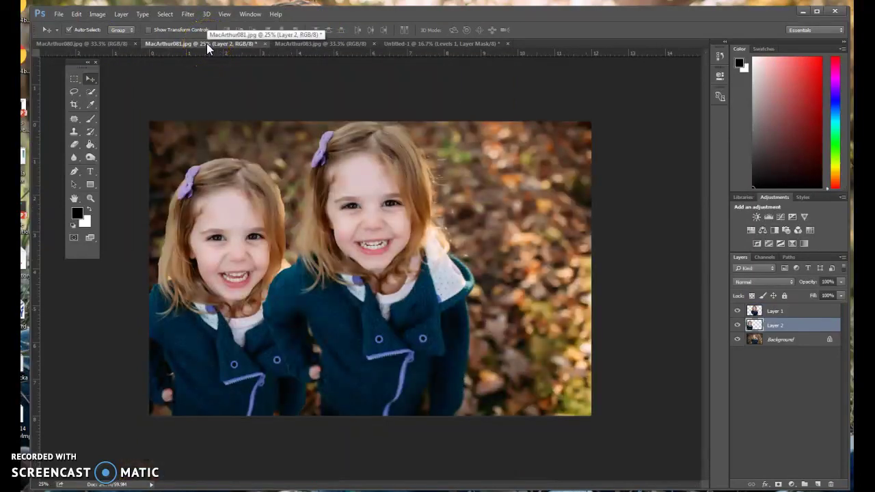
{"action": "key", "text": "ctrl+v"}
{"action": "left_click_drag", "start_coordinate": [508, 166], "coordinate": [558, 196]}
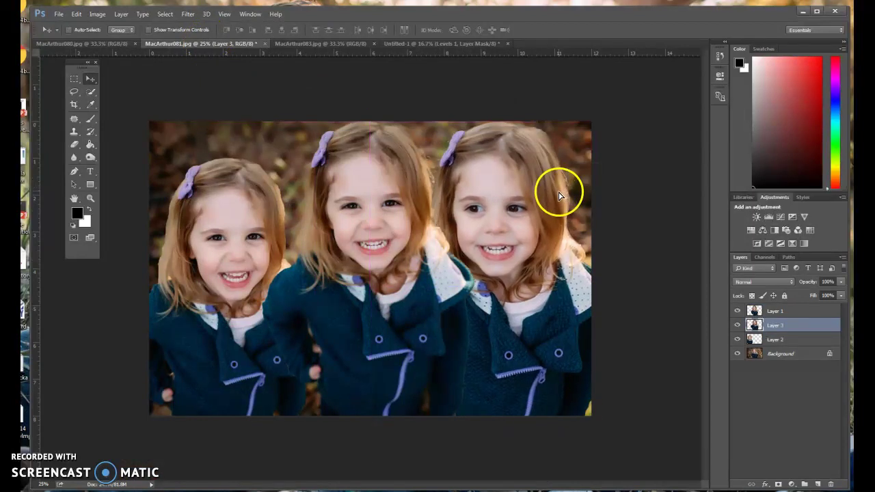
Scale the right girl on Layer 3 to about 81.3% and shift her up, roughly level with the left girl.
{"action": "key", "text": "ctrl+t"}
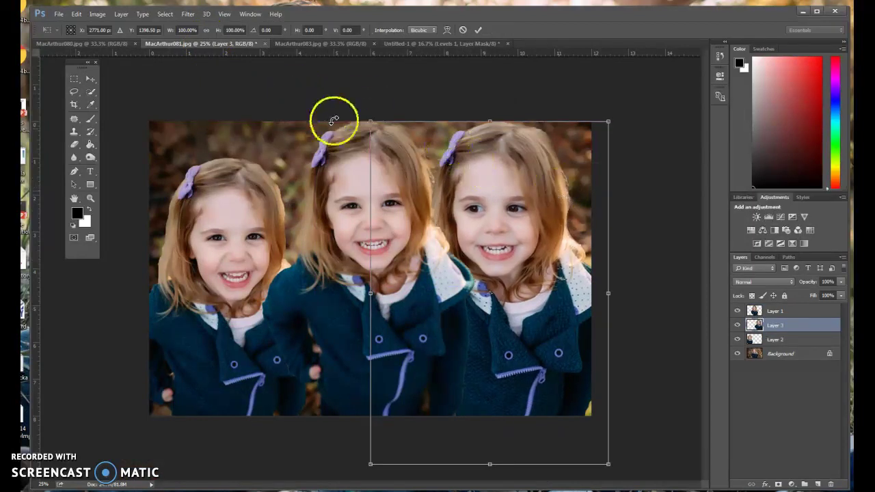
{"action": "left_click_drag", "start_coordinate": [371, 124], "coordinate": [442, 170]}
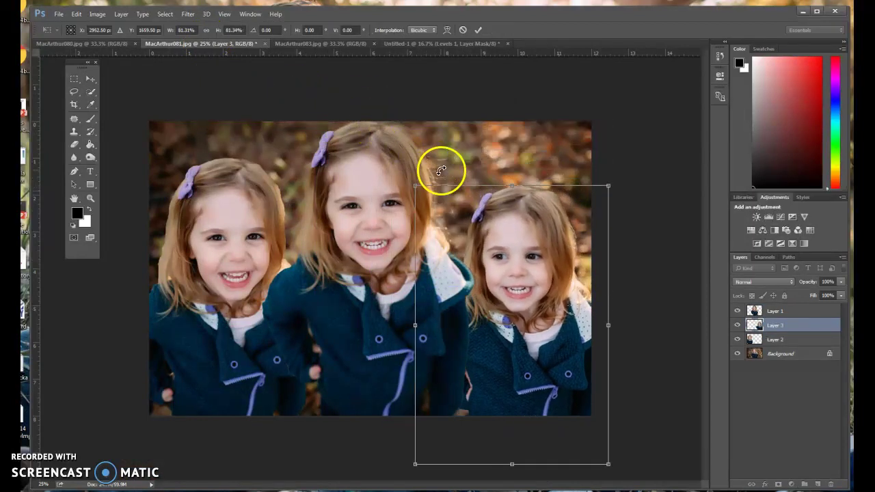
{"action": "left_click_drag", "start_coordinate": [563, 248], "coordinate": [557, 225]}
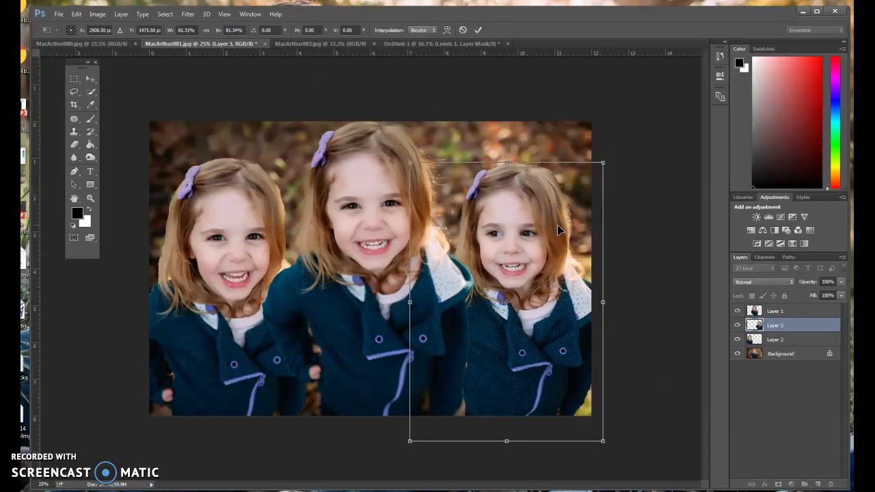
{"action": "key", "text": "Return"}
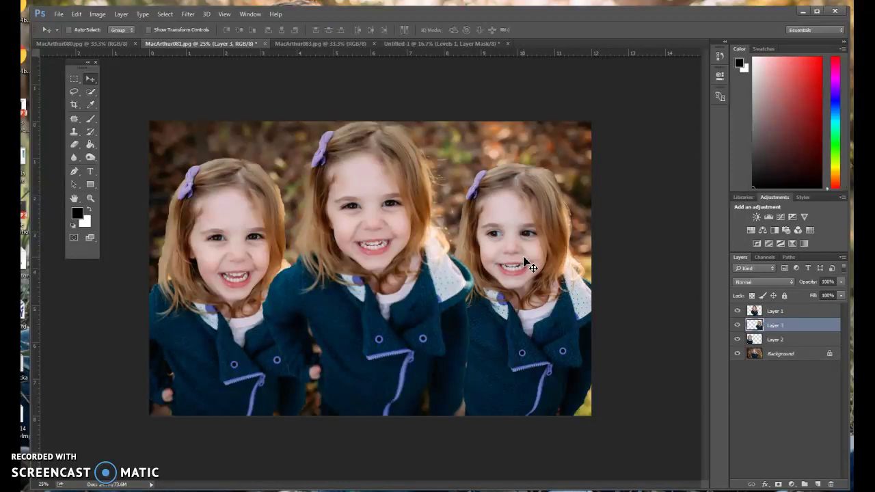
Show the Levels 1, Layer 3, Layer 1 copy, Layer 1 and Background layers in Untitled-1.
{"action": "left_click", "coordinate": [409, 41]}
{"action": "left_click", "coordinate": [342, 44]}
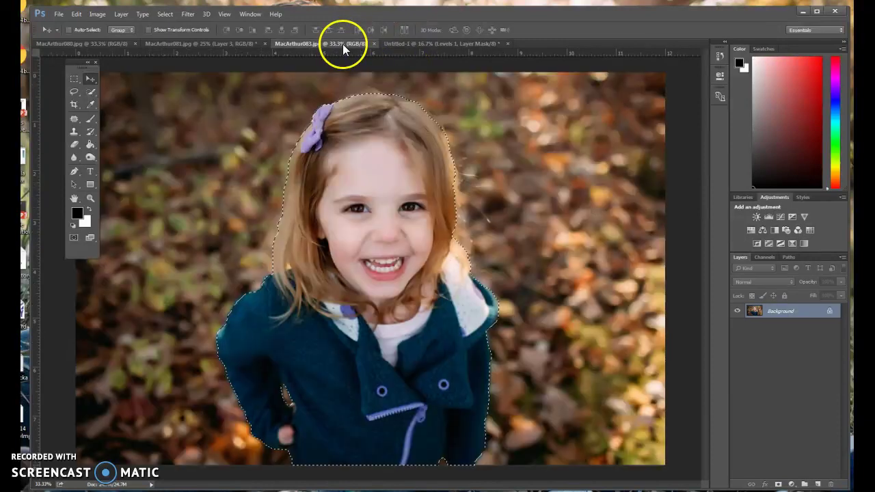
{"action": "left_click", "coordinate": [399, 43]}
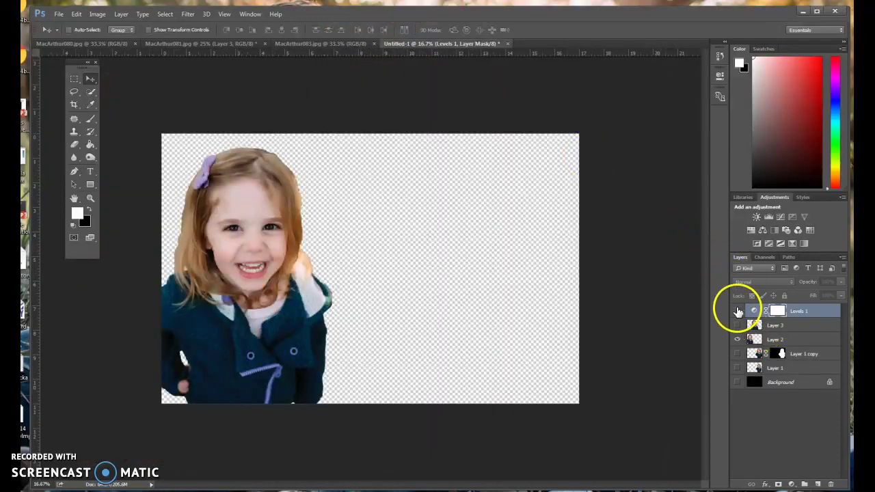
{"action": "left_click", "coordinate": [738, 312]}
{"action": "left_click", "coordinate": [738, 326]}
{"action": "left_click", "coordinate": [737, 367]}
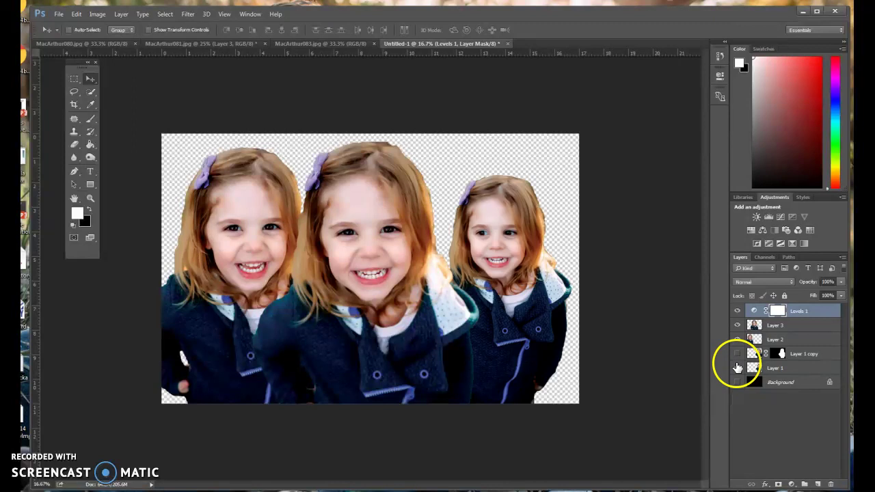
{"action": "left_click", "coordinate": [737, 354]}
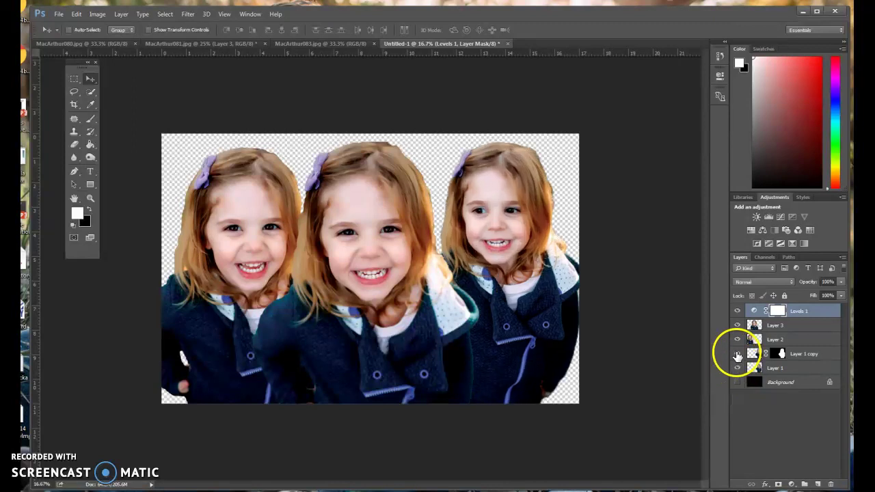
{"action": "left_click", "coordinate": [737, 382]}
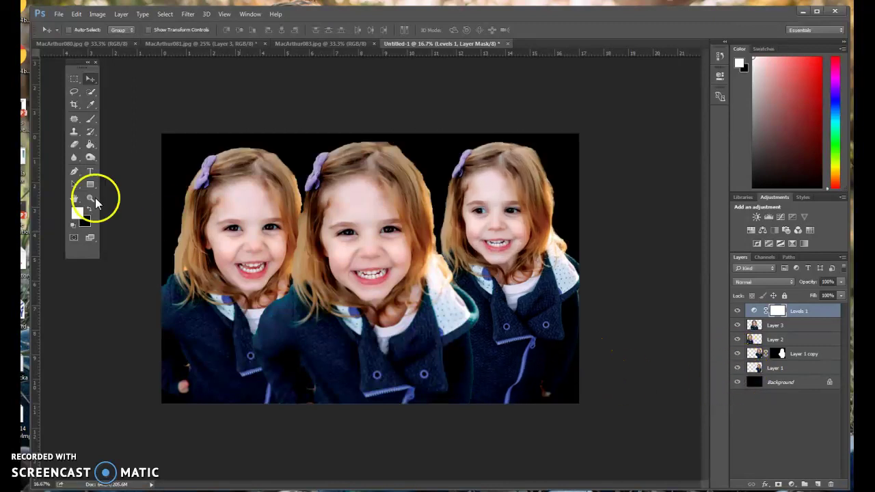
Fill the Background layer with a linear black-to-white gradient running diagonally from below the canvas's bottom edge to above its upper left.
{"action": "left_click", "coordinate": [93, 149]}
{"action": "left_click", "coordinate": [121, 143]}
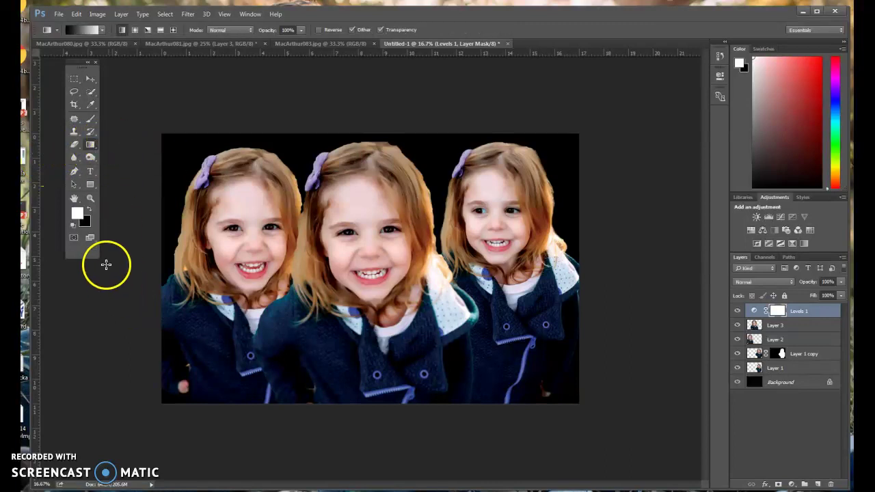
{"action": "left_click", "coordinate": [805, 388]}
{"action": "left_click_drag", "start_coordinate": [371, 412], "coordinate": [411, 371]}
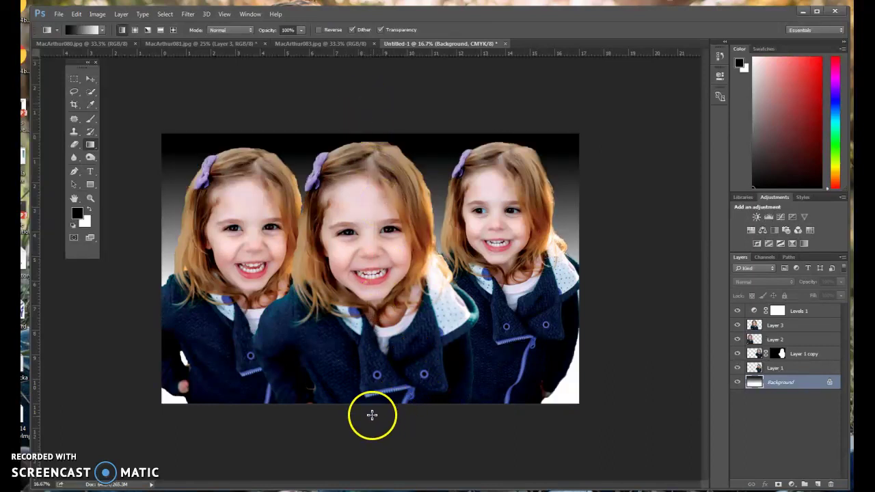
{"action": "key", "text": "ctrl+z"}
{"action": "left_click_drag", "start_coordinate": [364, 405], "coordinate": [332, 137]}
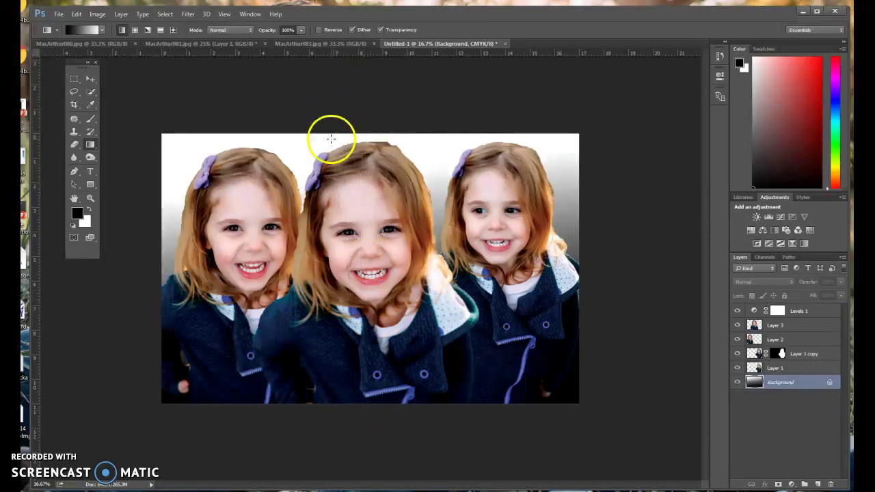
{"action": "left_click_drag", "start_coordinate": [393, 419], "coordinate": [295, 83]}
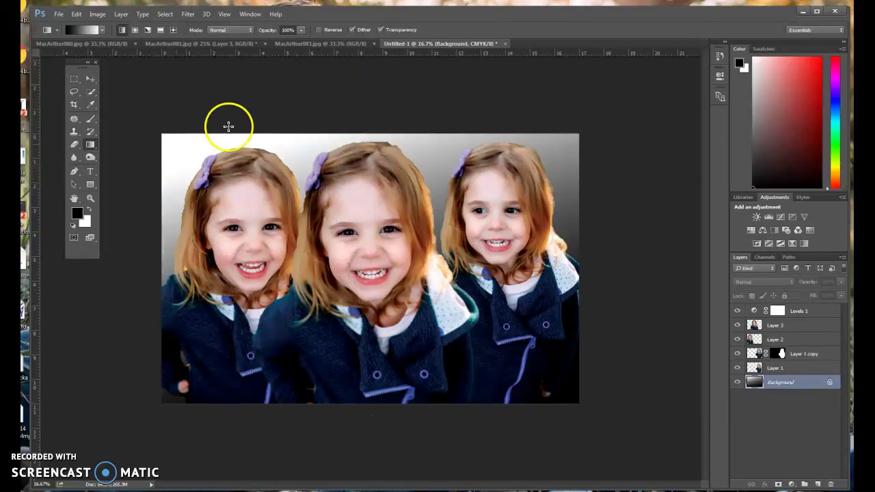